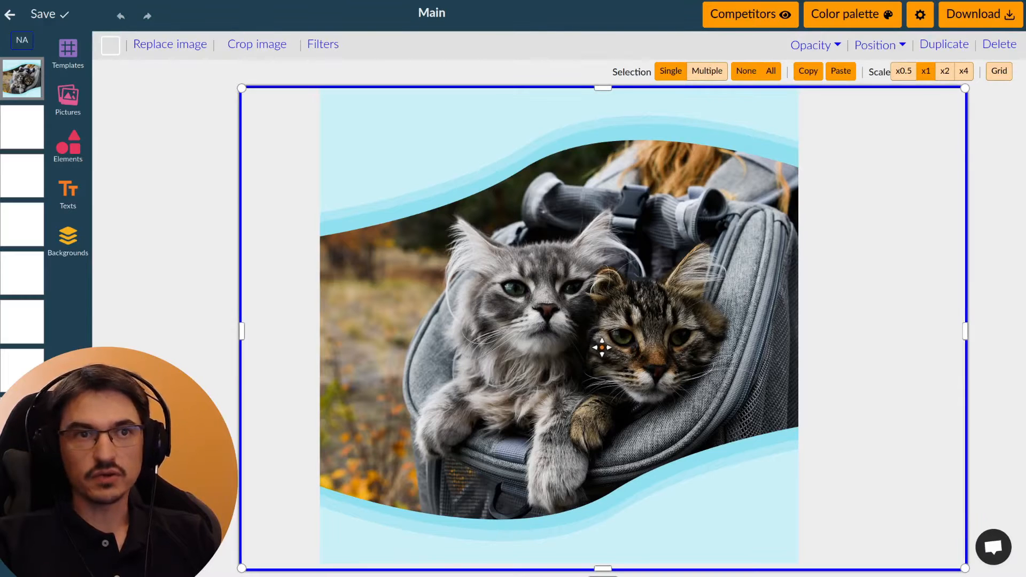
Step: Shift the photo of the two cats slightly to the left within the wave-shaped frame and save the design
left_click_drag(600, 348, 579, 347)
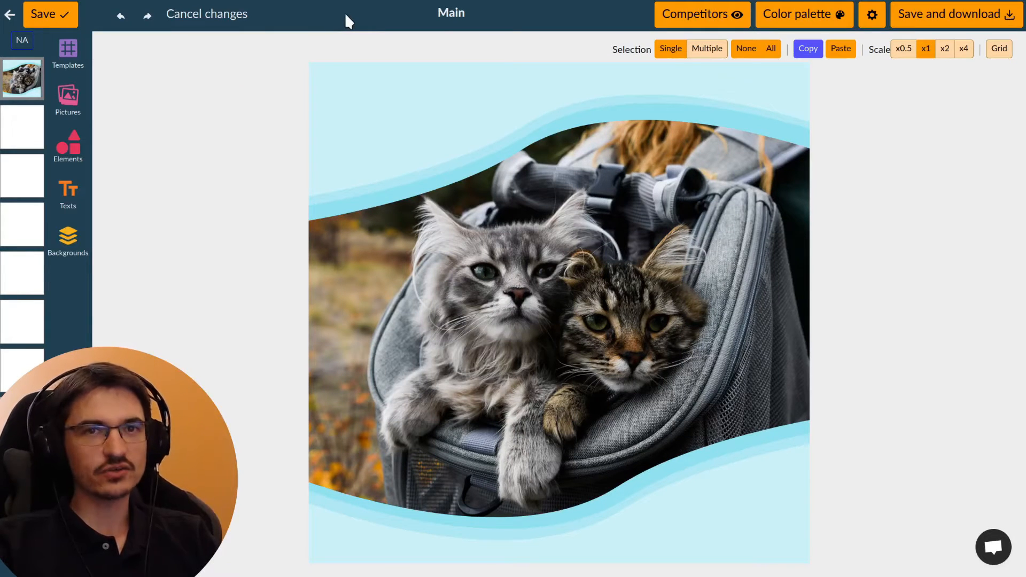
left_click(47, 22)
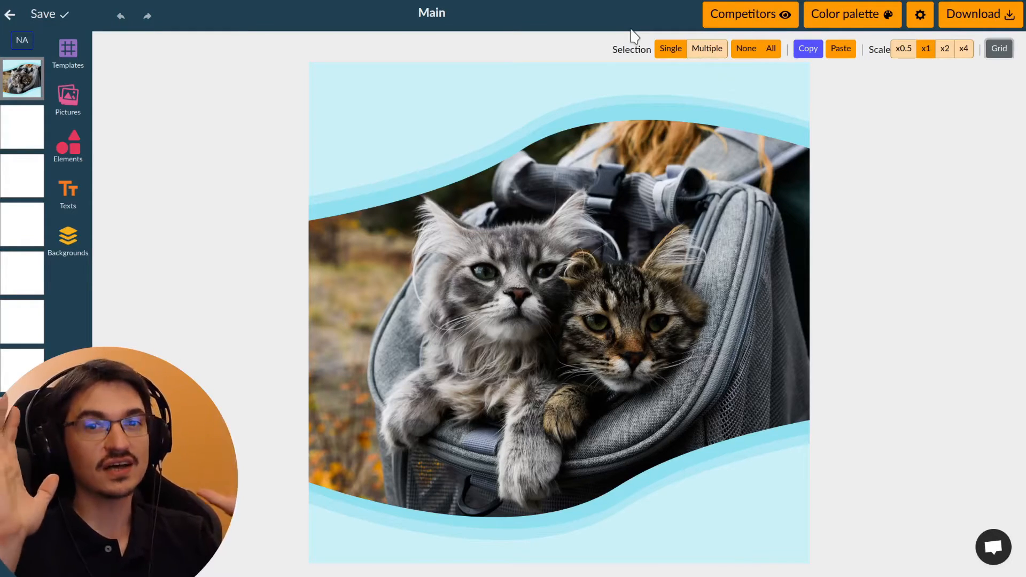
Step: Review the competitors' pet carrier listing images
left_click(753, 27)
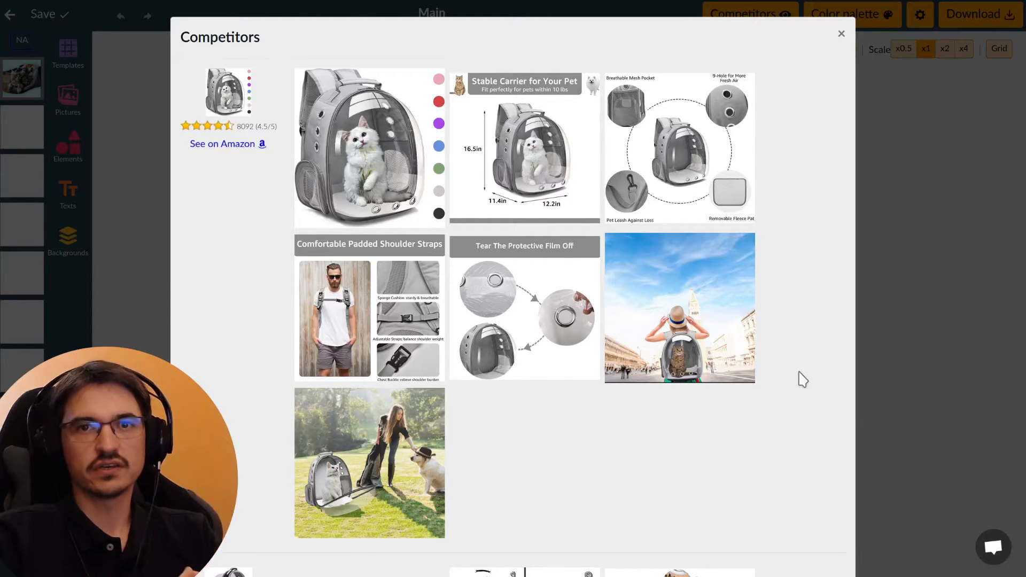
scroll(804, 380, "down", 9)
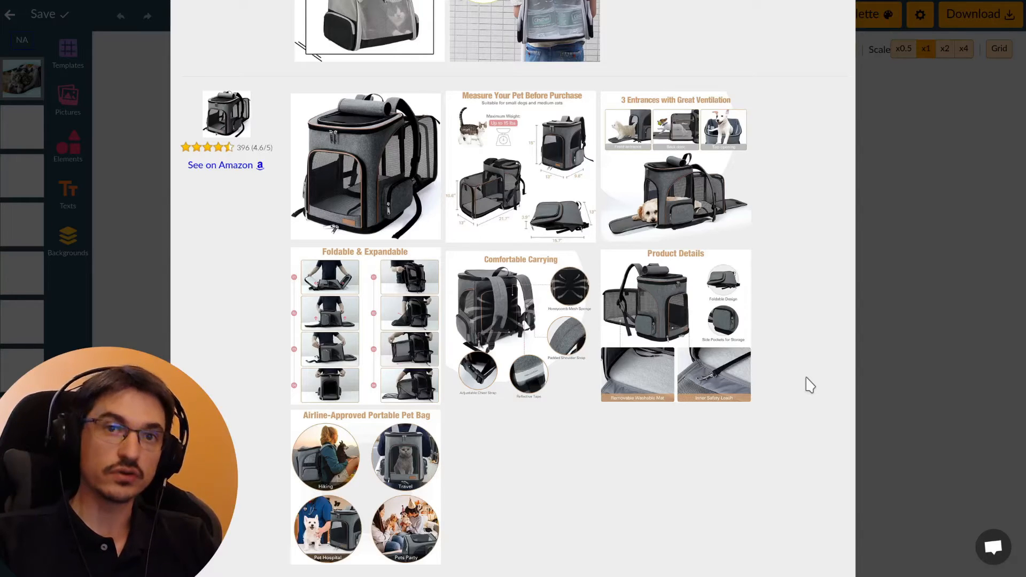
scroll(810, 385, "up", 10)
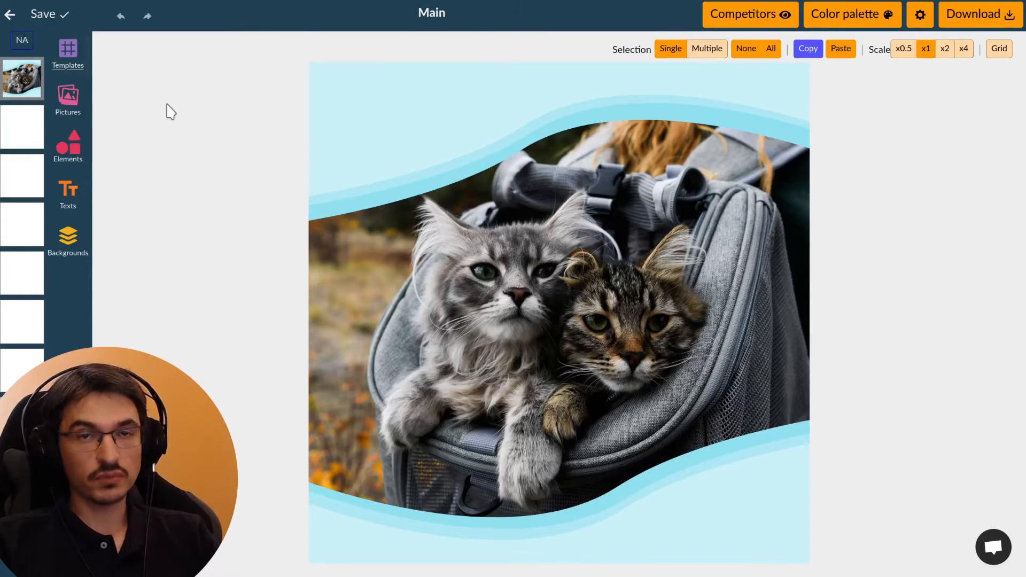
Step: Apply the Watering Extension template with the two white splashes to the main image and delete its hose picture
left_click(75, 67)
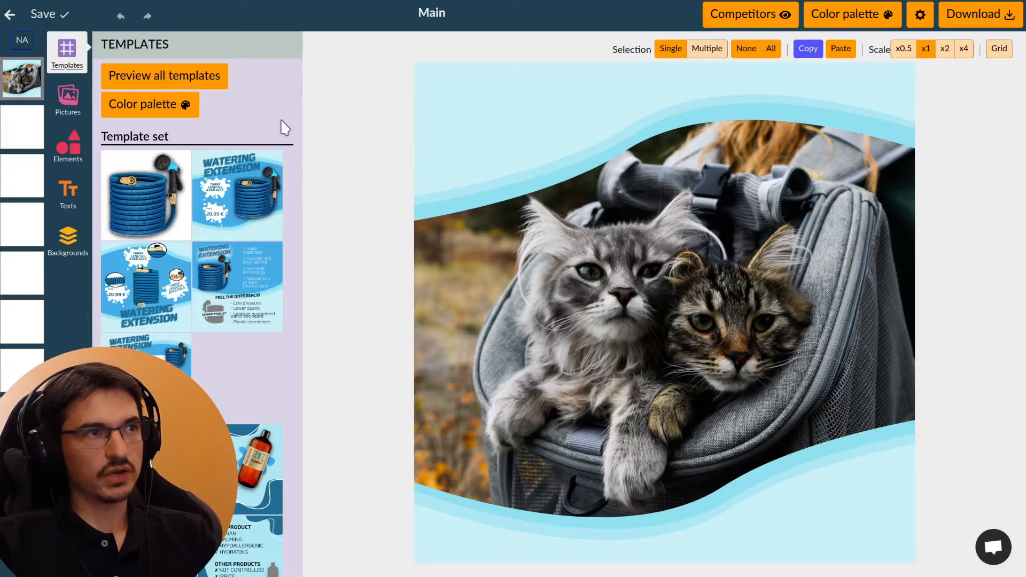
left_click(251, 204)
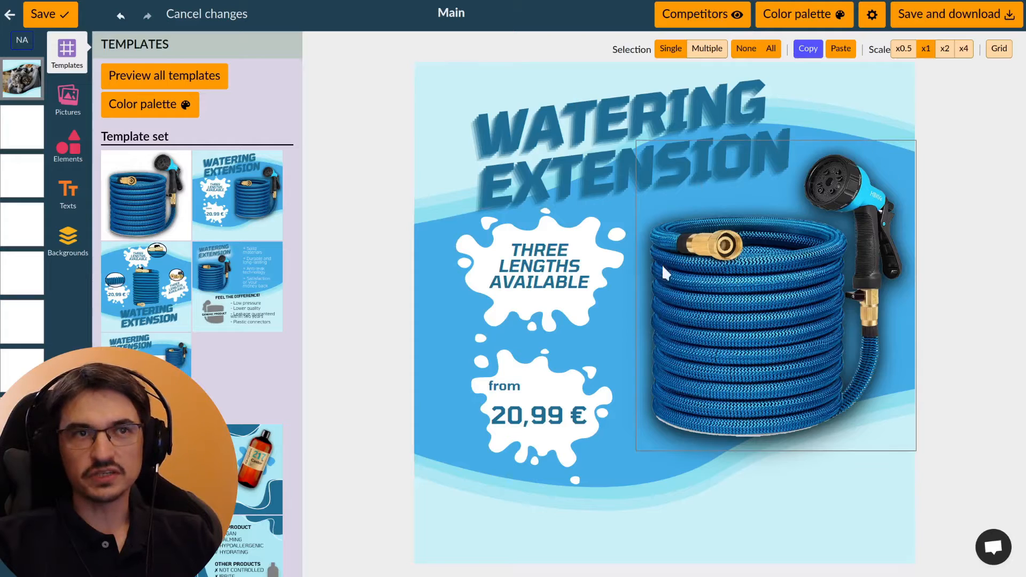
left_click(767, 289)
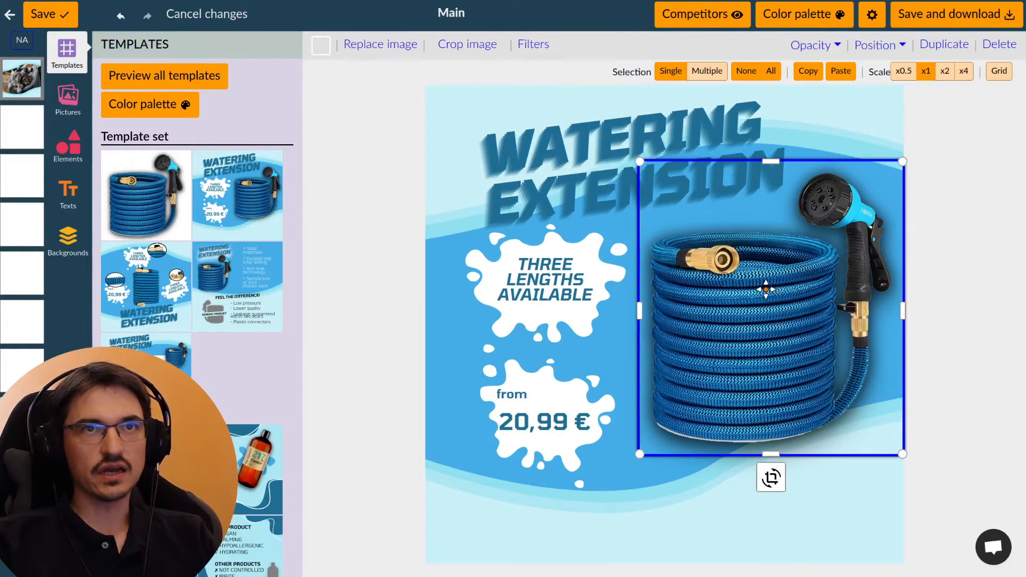
left_click(989, 48)
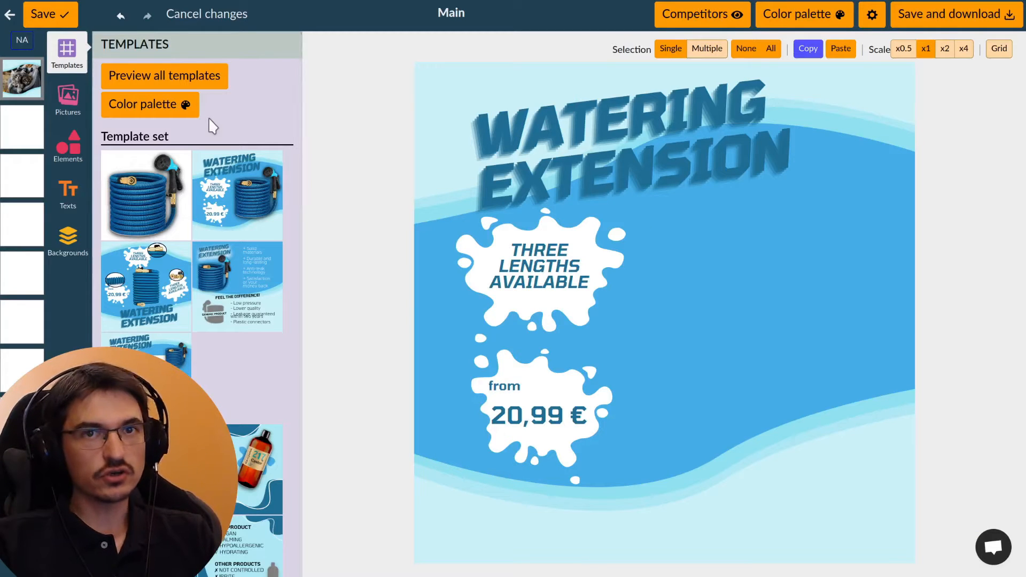
Step: View the default color palettes and the option to customize a palette
left_click(170, 119)
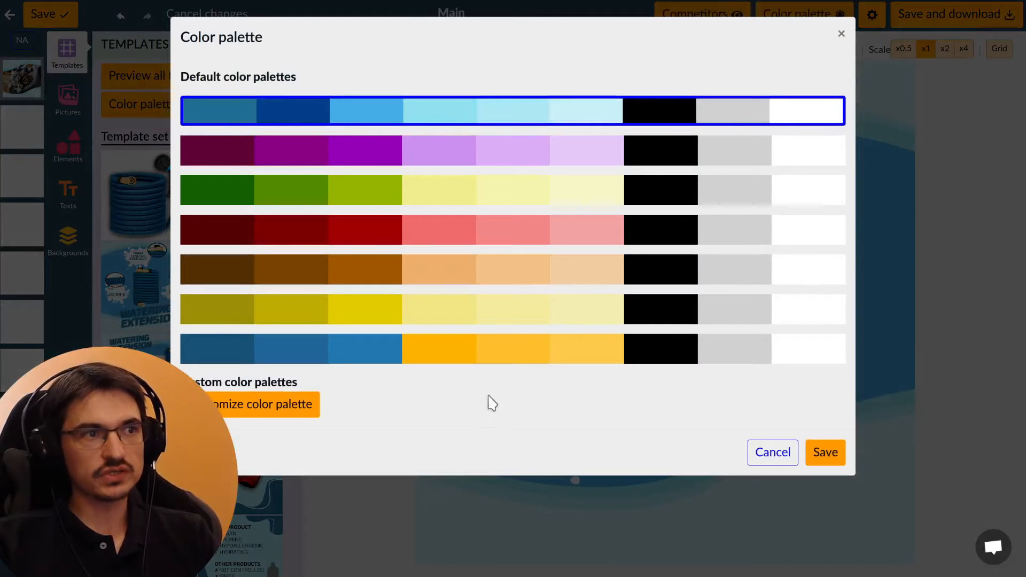
left_click(265, 415)
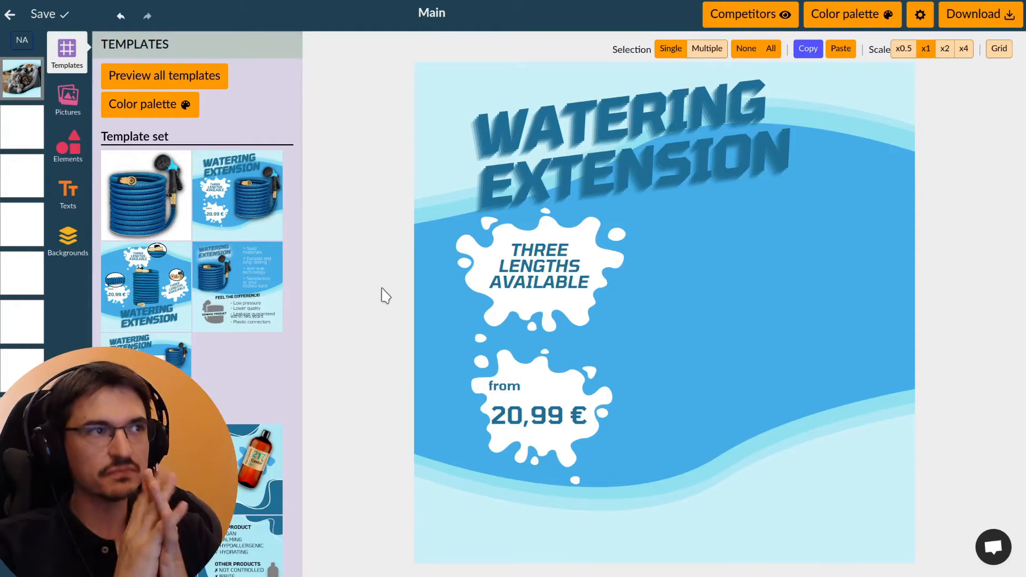
Step: Upload the cat and pet carrier photos to the product pictures
left_click(73, 120)
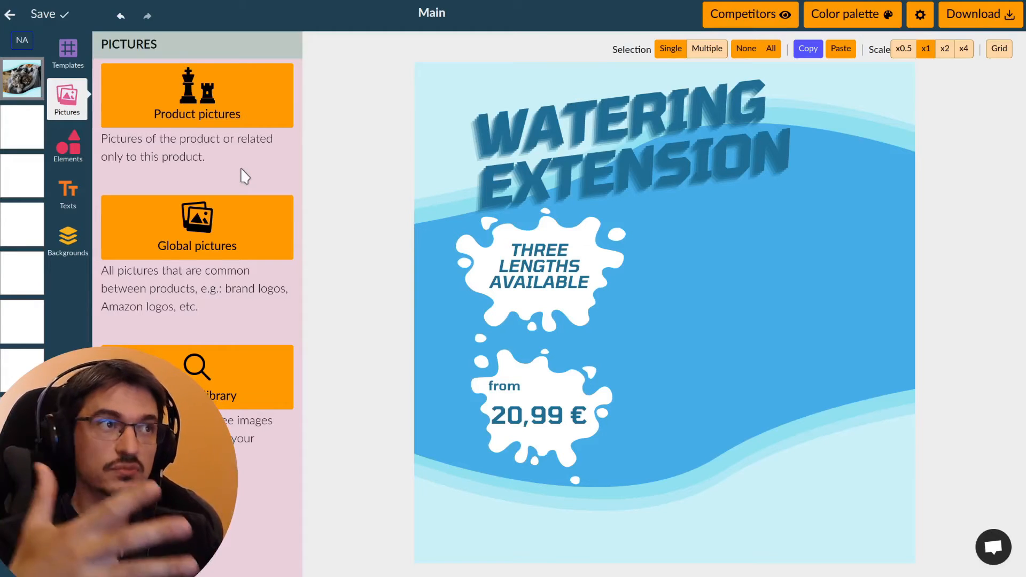
left_click(189, 121)
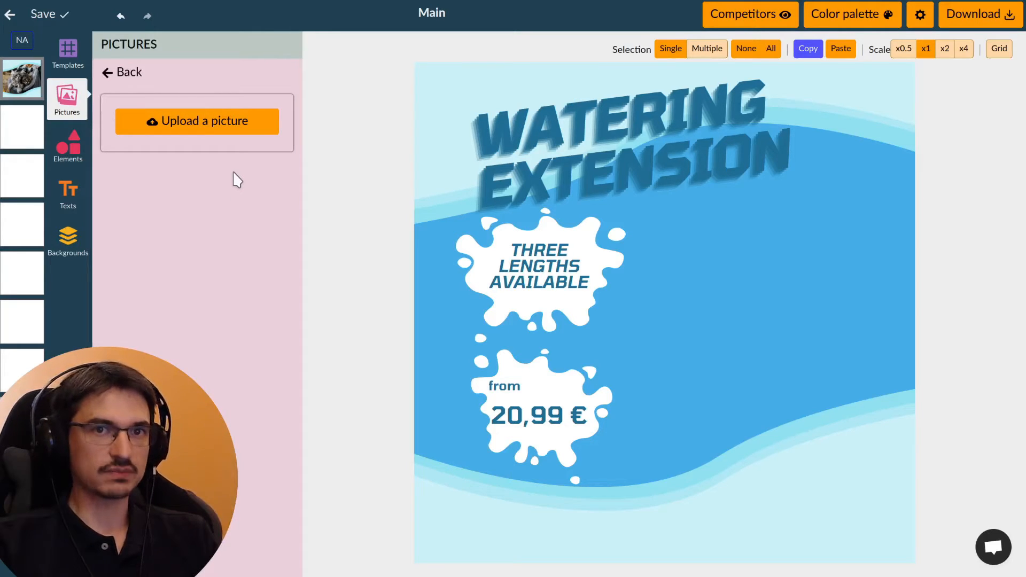
left_click(203, 127)
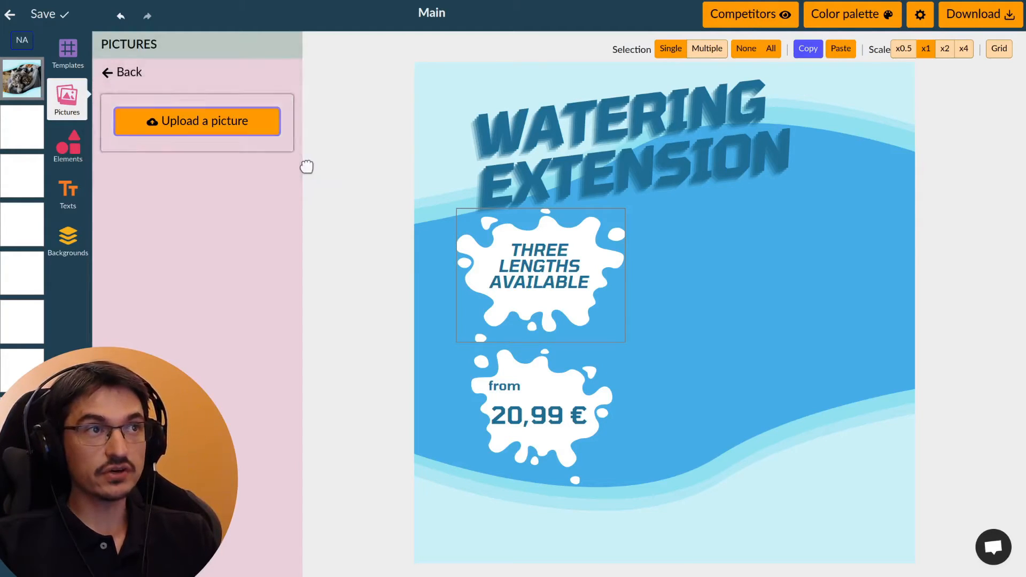
left_click_drag(306, 167, 267, 144)
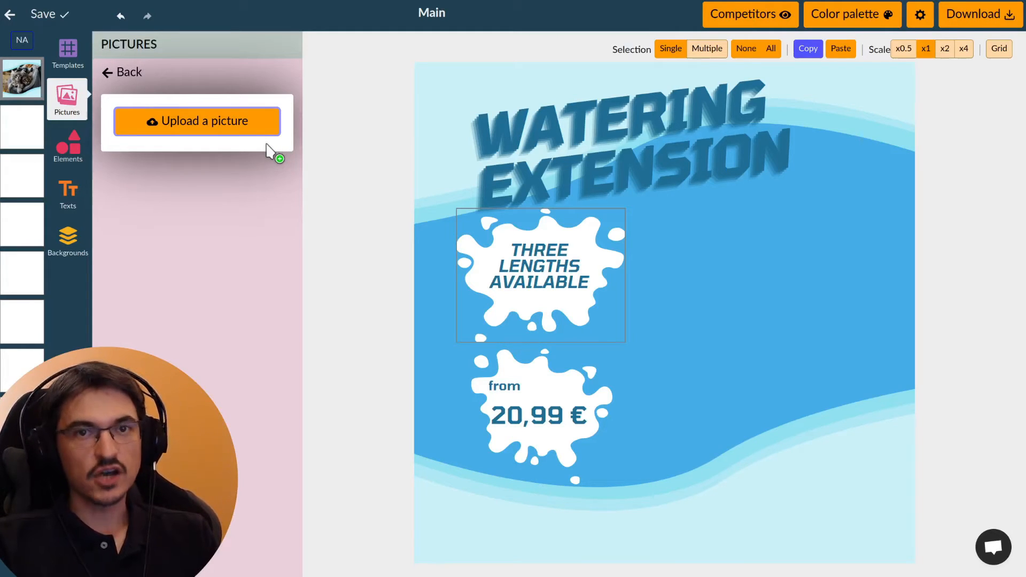
left_click_drag(267, 144, 234, 146)
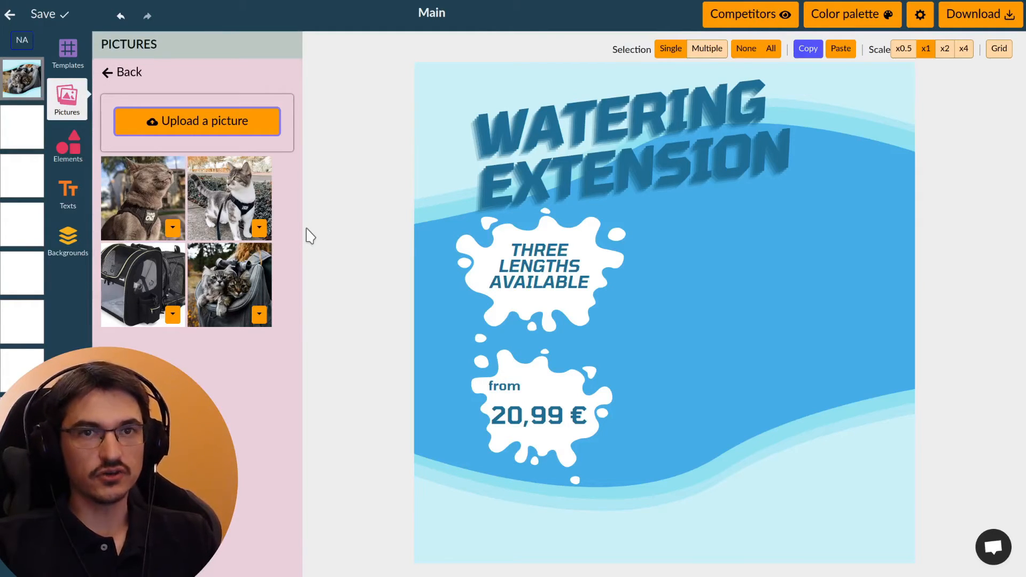
Step: Insert the photo of the two cats in the backpack, maximize it and send it to the background
left_click(253, 289)
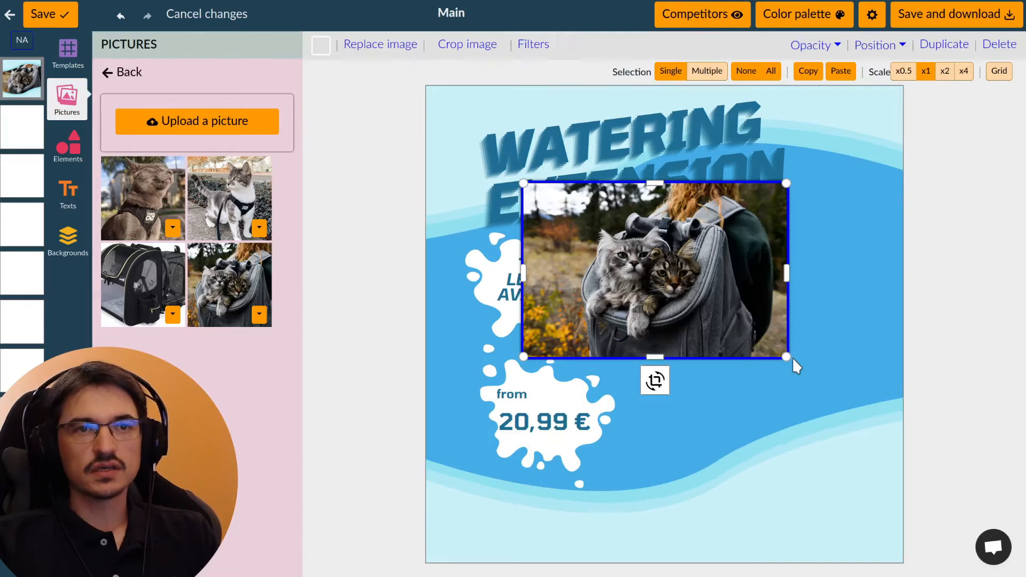
left_click_drag(790, 359, 831, 388)
left_click(876, 45)
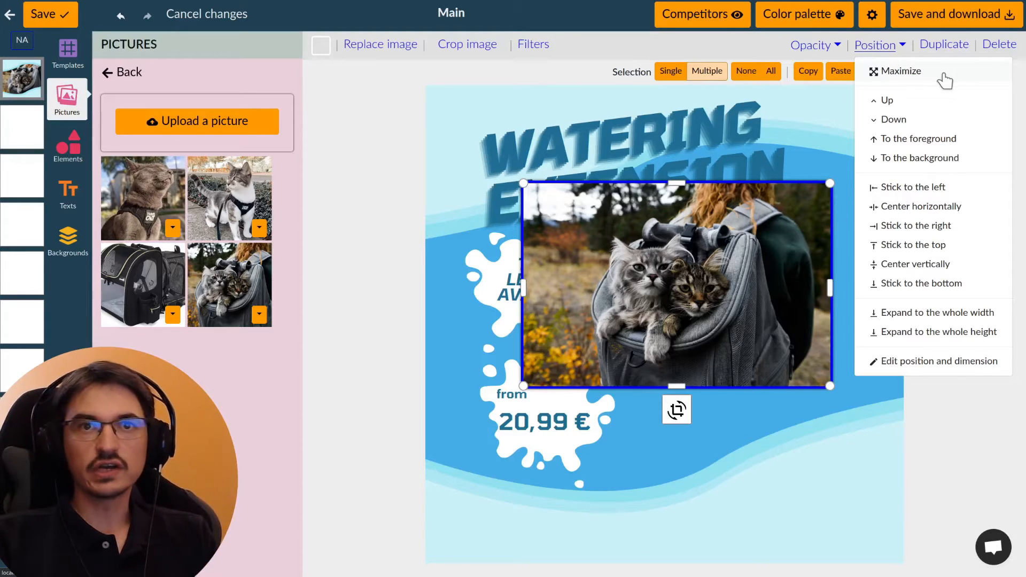
left_click(945, 76)
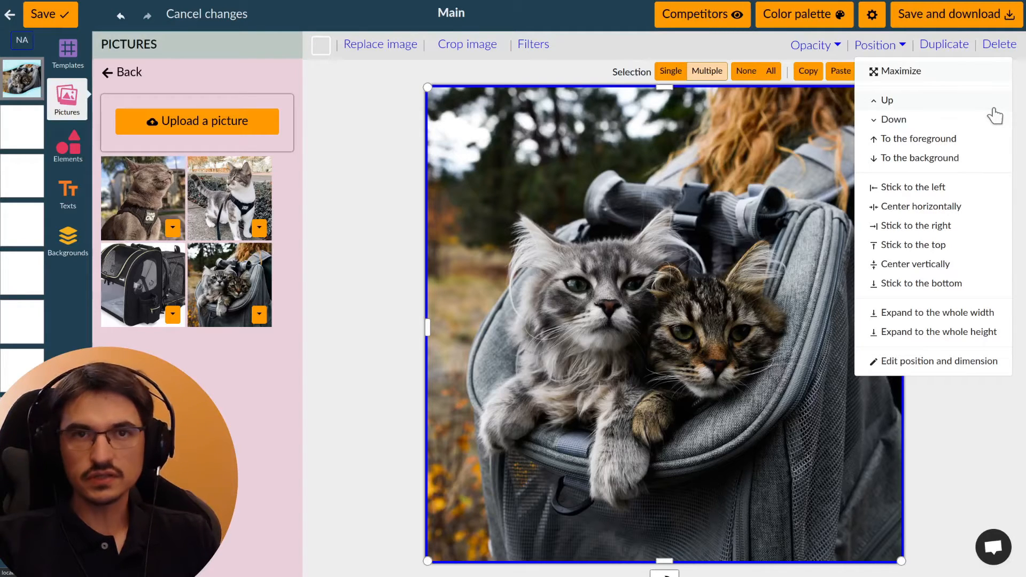
left_click(972, 160)
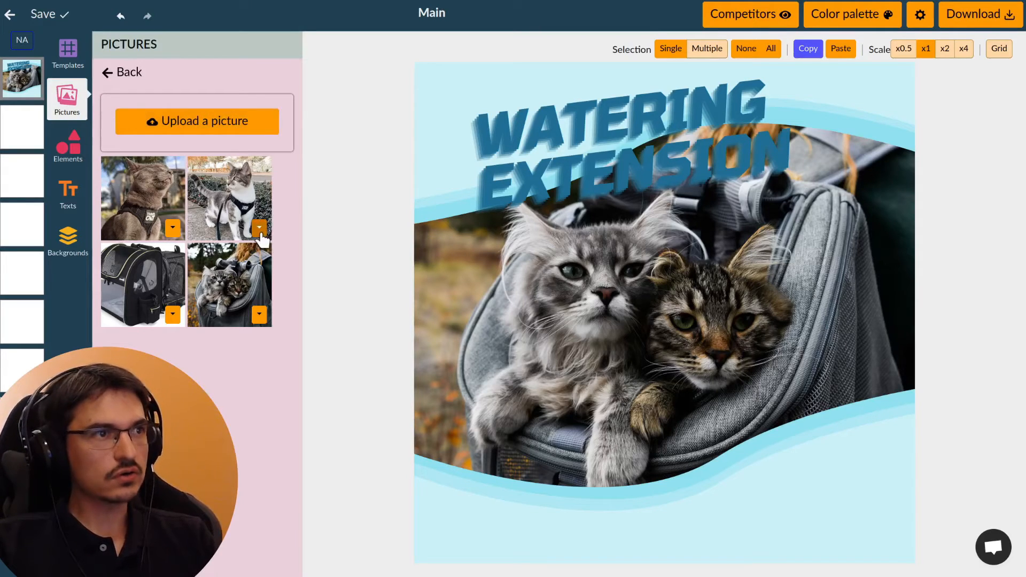
Step: Remove the background from the product picture of the gray-and-white cat wearing a harness
left_click(260, 230)
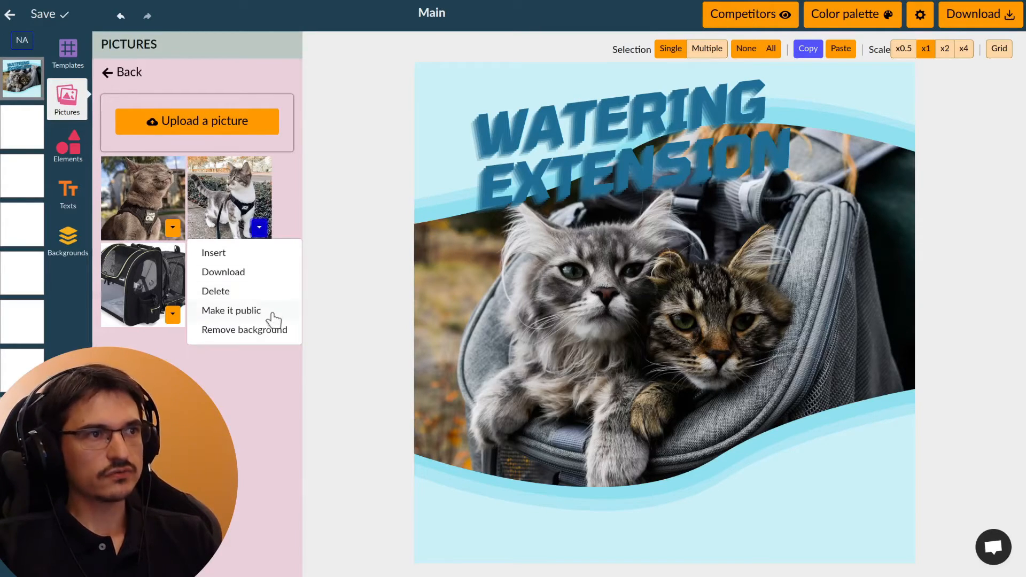
left_click(265, 334)
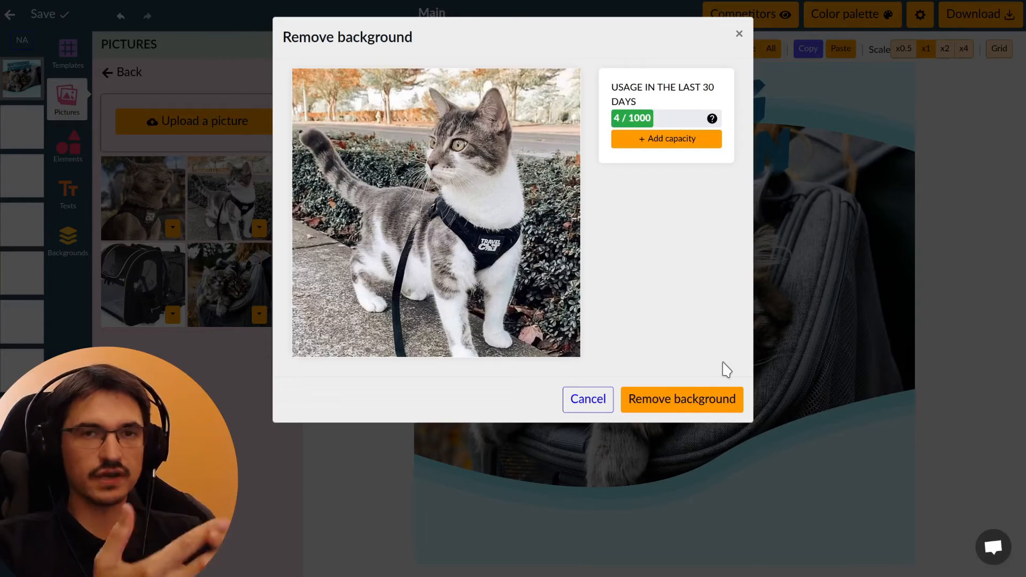
left_click(710, 407)
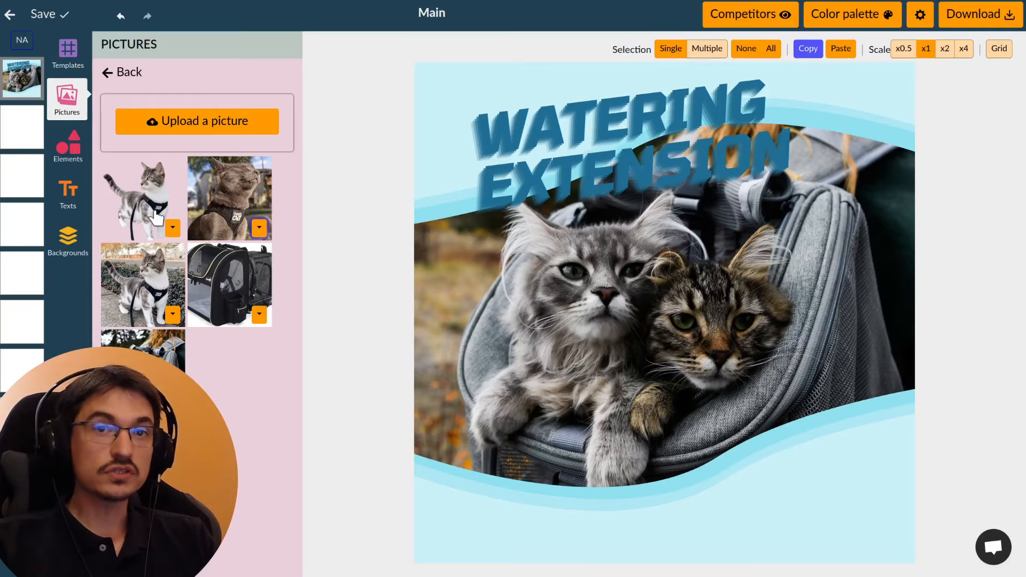
Step: Insert the background-free cat picture and place it in the lower-right corner of the main image
left_click(156, 216)
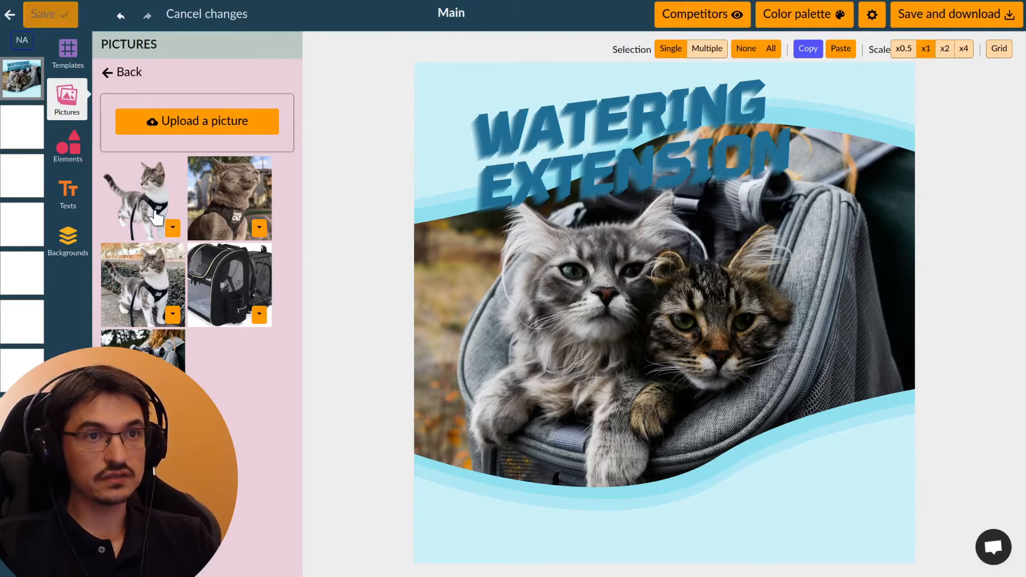
left_click_drag(663, 355, 866, 487)
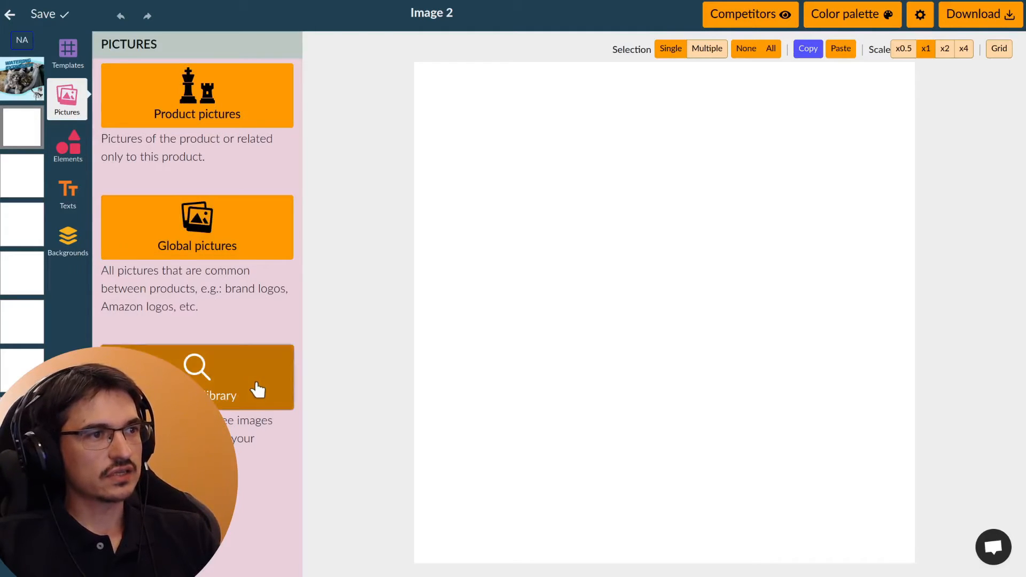
Step: Search the image library for "garden" and add the lavender field photo to Image 2
left_click(254, 392)
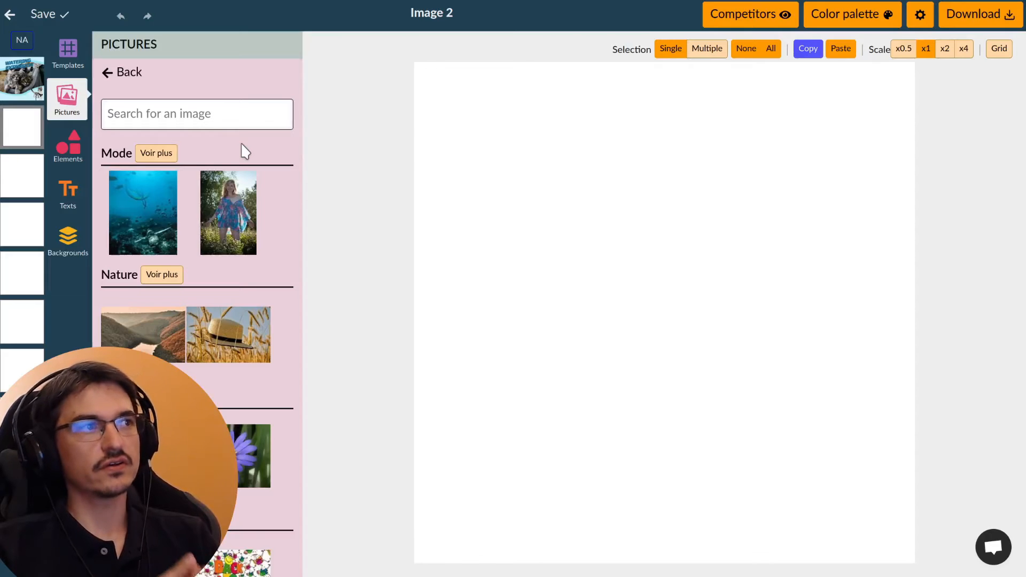
left_click(235, 115)
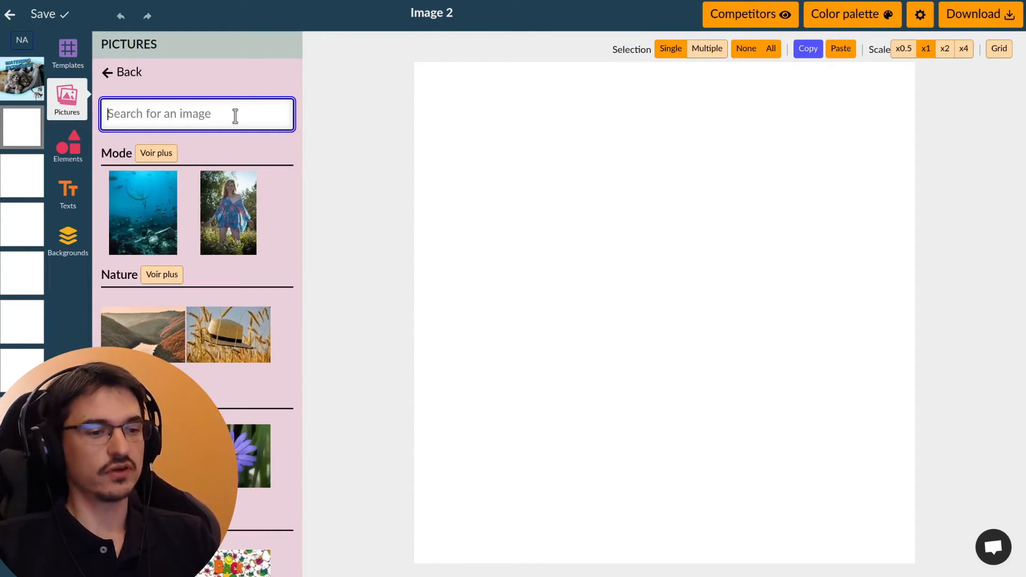
type("garden")
key("Return")
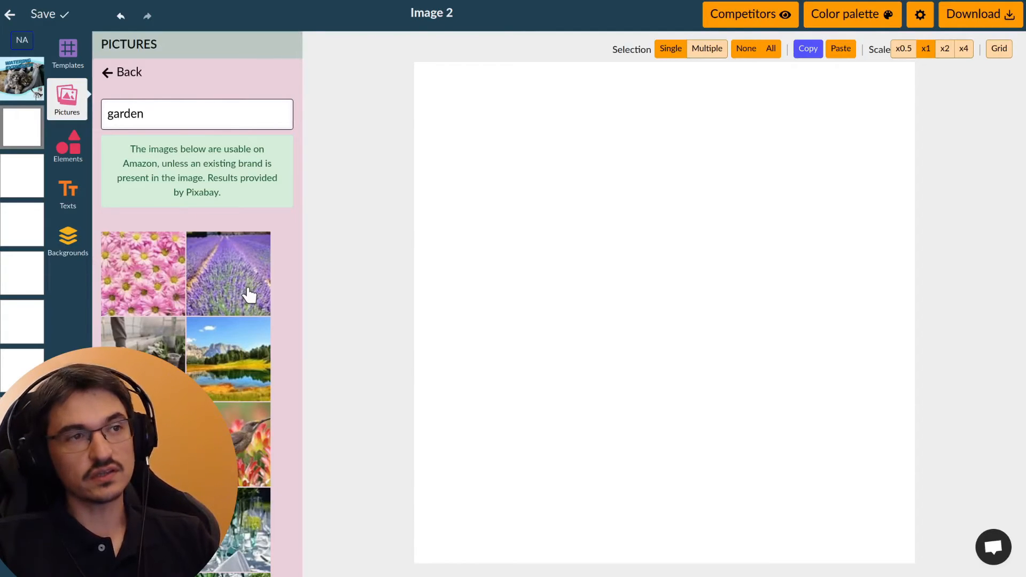
left_click_drag(249, 294, 703, 264)
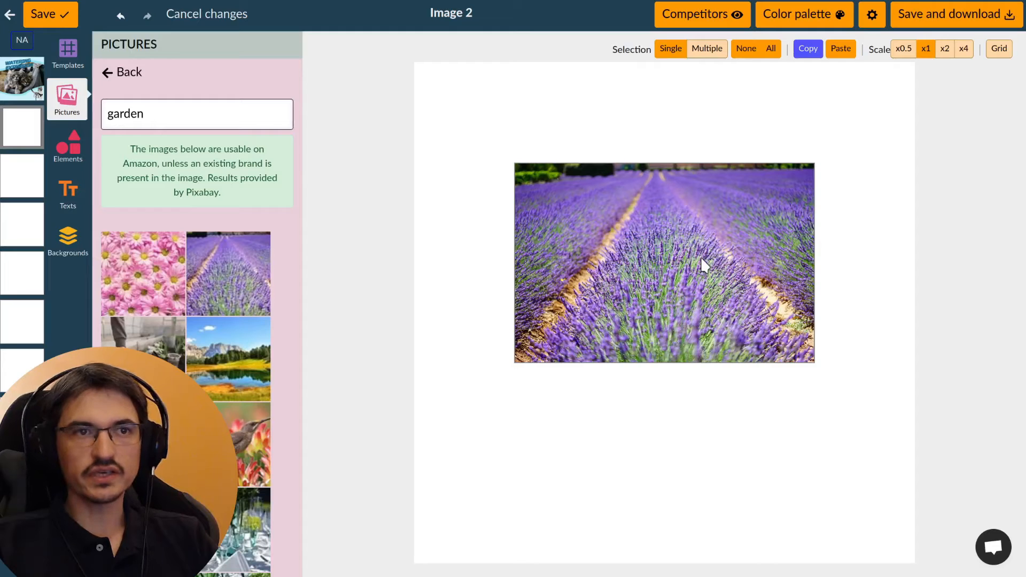
Step: Maximize the lavender field photo over the canvas and restore its previous size
left_click(687, 255)
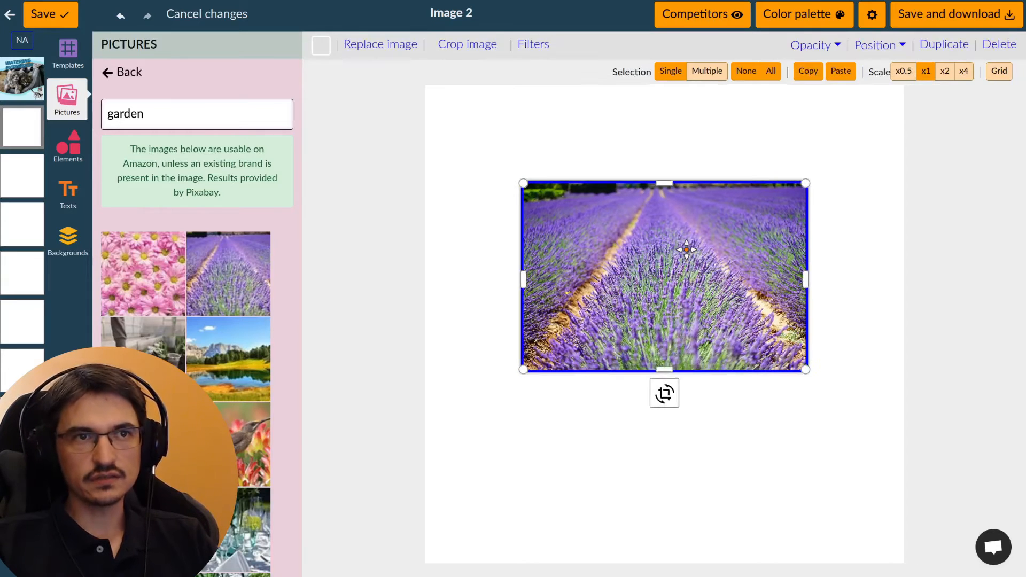
left_click(891, 47)
left_click(891, 74)
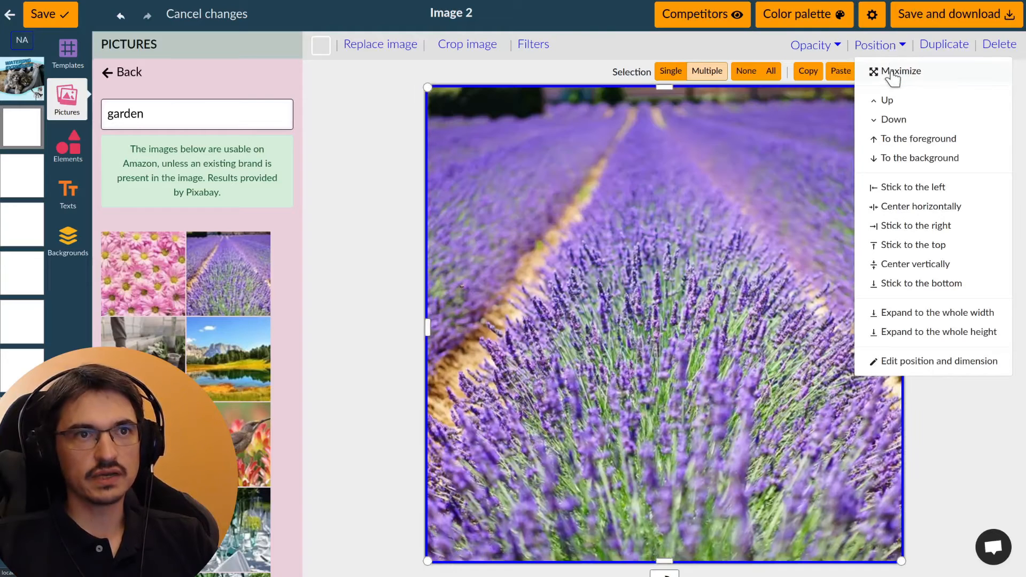
left_click(891, 74)
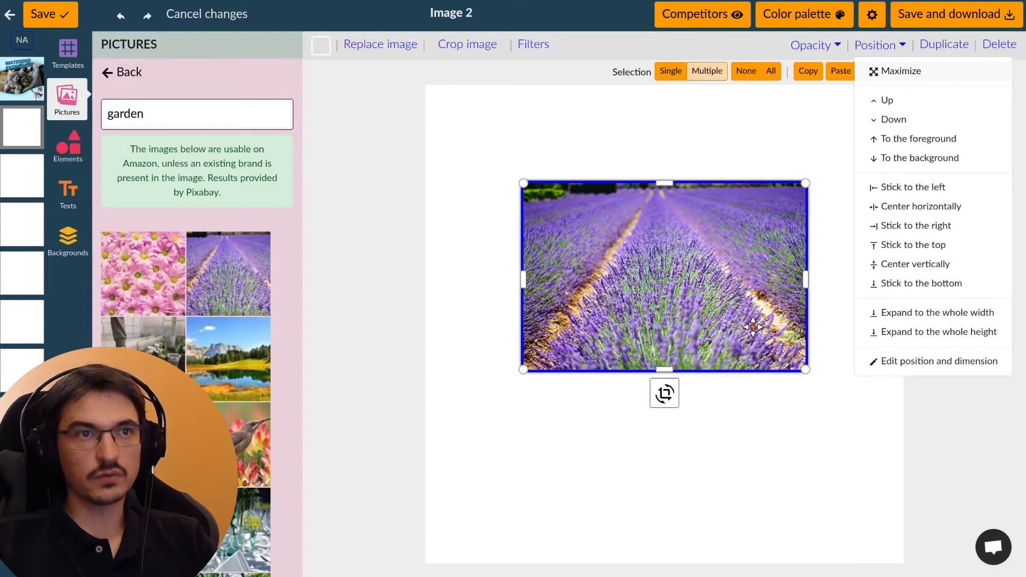
Step: Move and enlarge the lavender field photo by hand until it covers the whole canvas of Image 2
left_click_drag(753, 327, 701, 284)
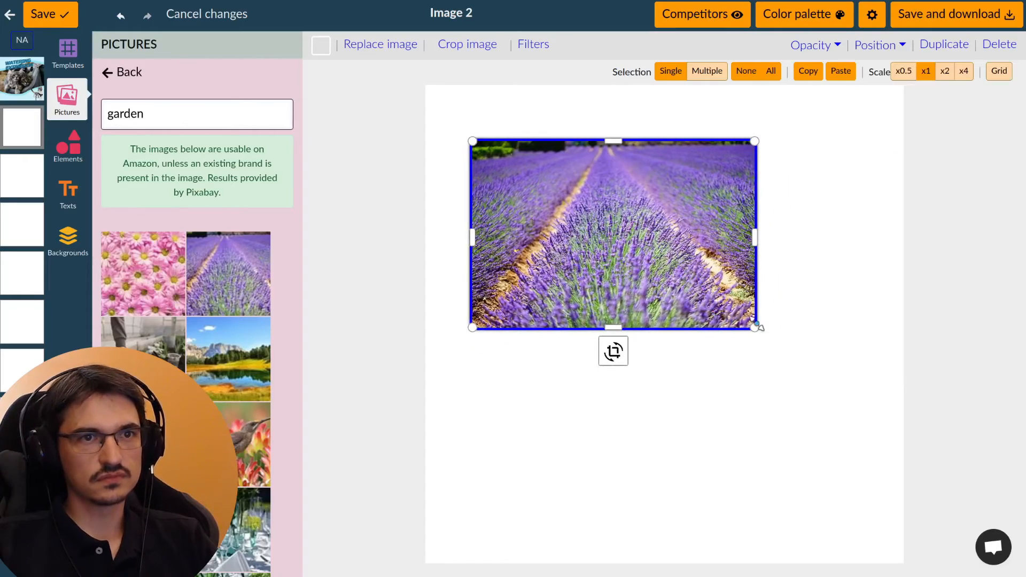
left_click_drag(781, 345, 986, 481)
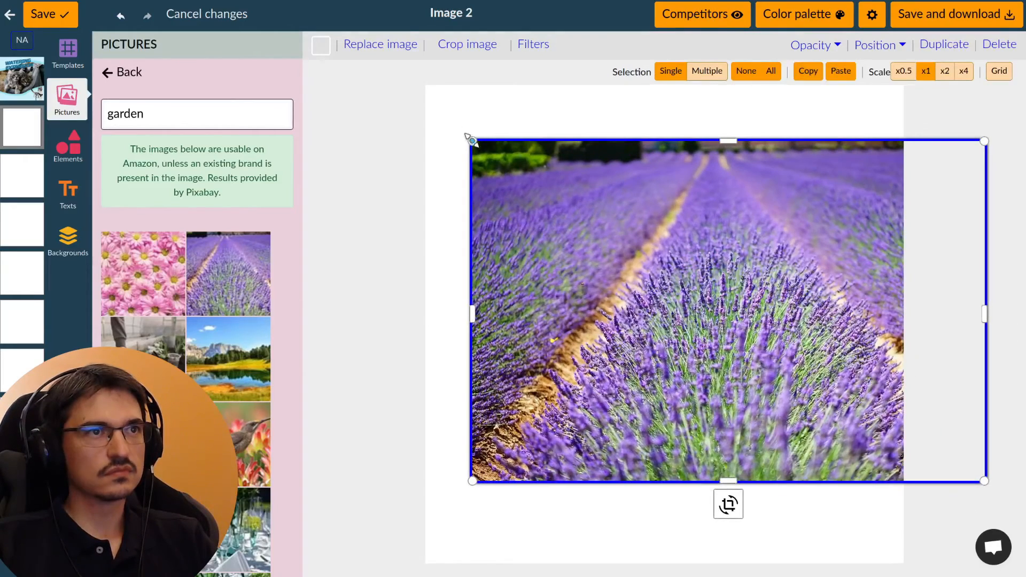
left_click_drag(471, 139, 378, 90)
left_click_drag(687, 482, 680, 566)
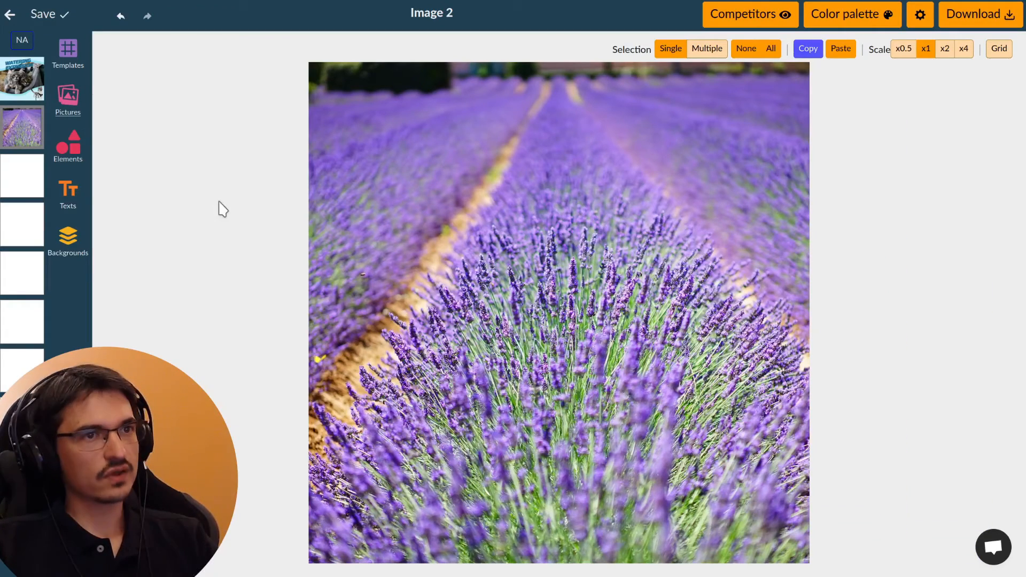
Step: Add a main title reading "Lavender" to Image 2, with white text on a black box
left_click(80, 203)
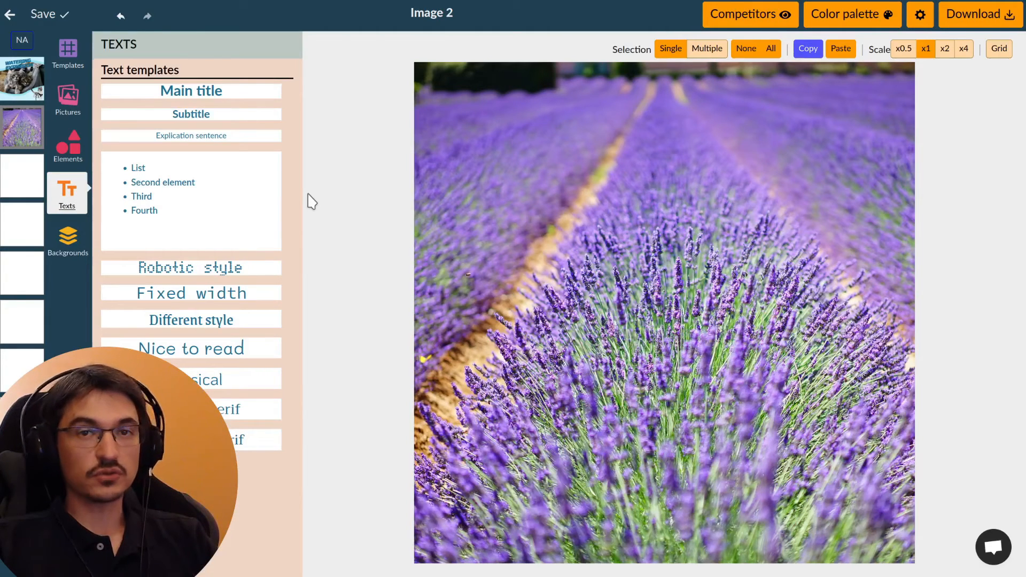
left_click(208, 99)
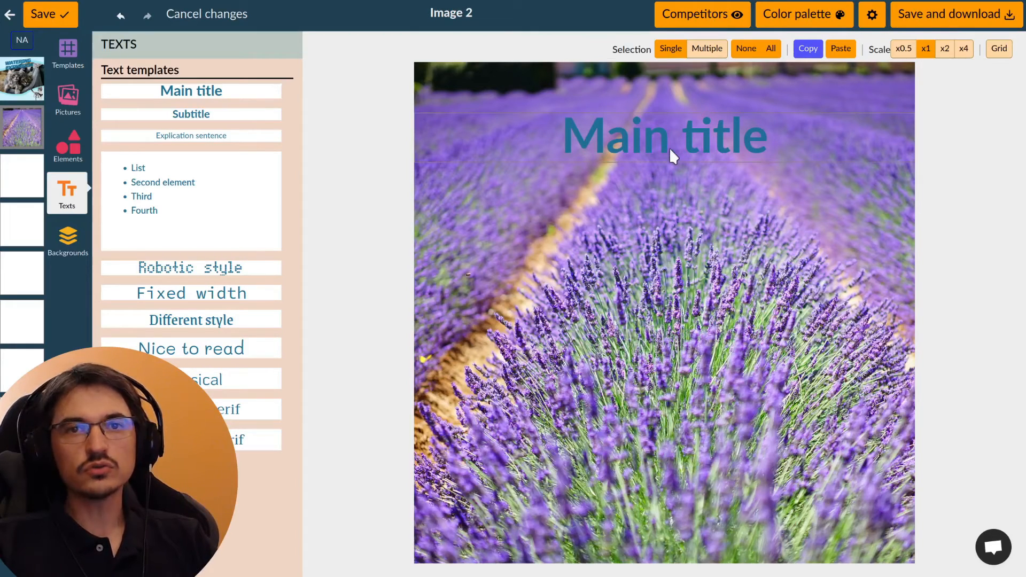
left_click(650, 150)
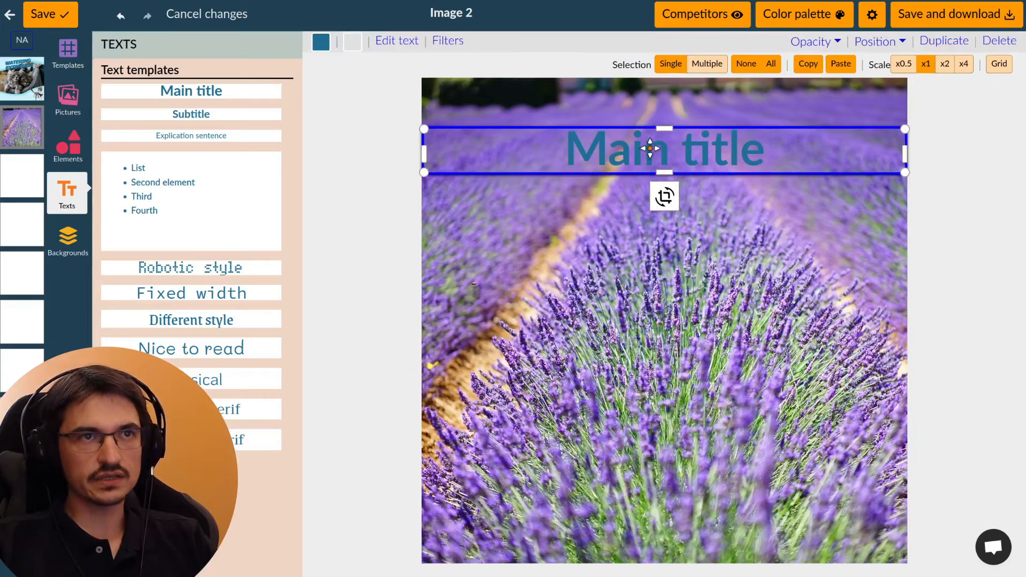
left_click(396, 47)
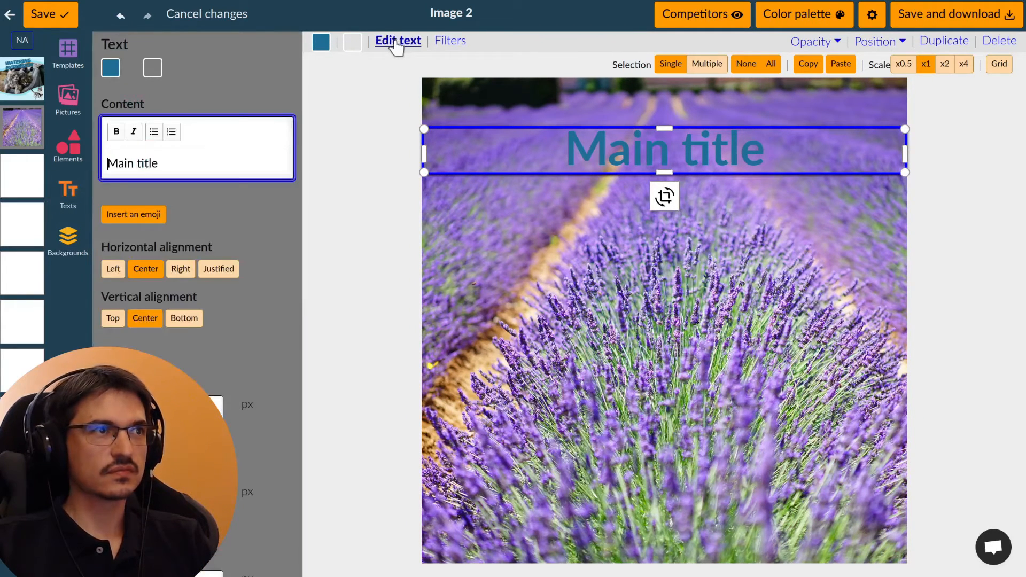
left_click_drag(107, 163, 162, 162)
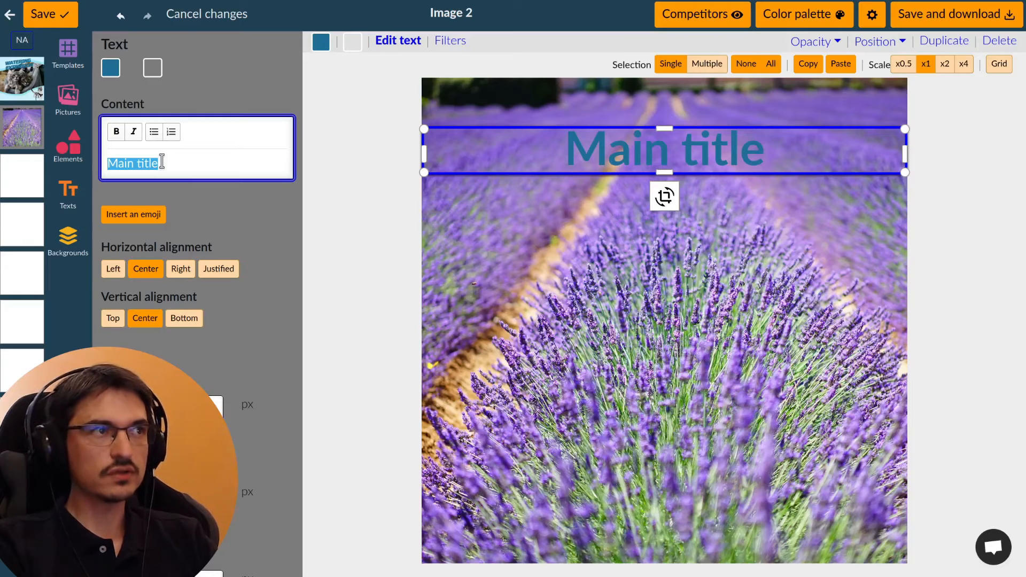
type("Lavender")
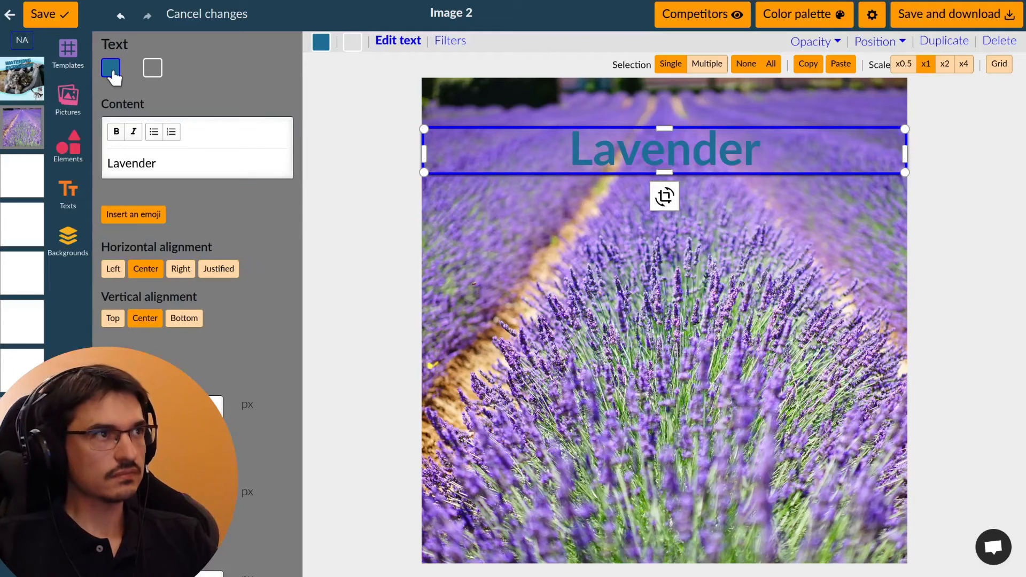
left_click(114, 74)
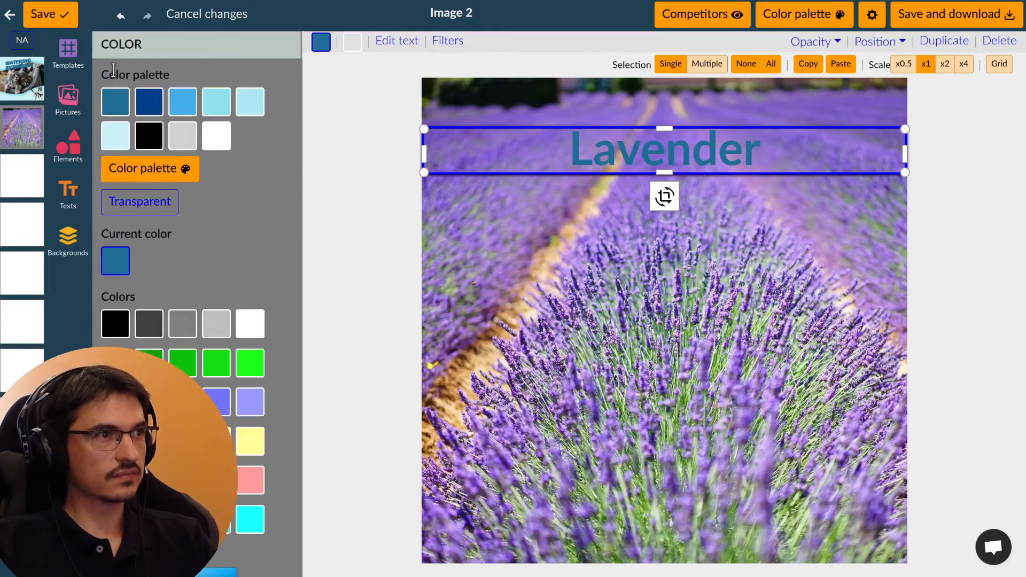
left_click(216, 140)
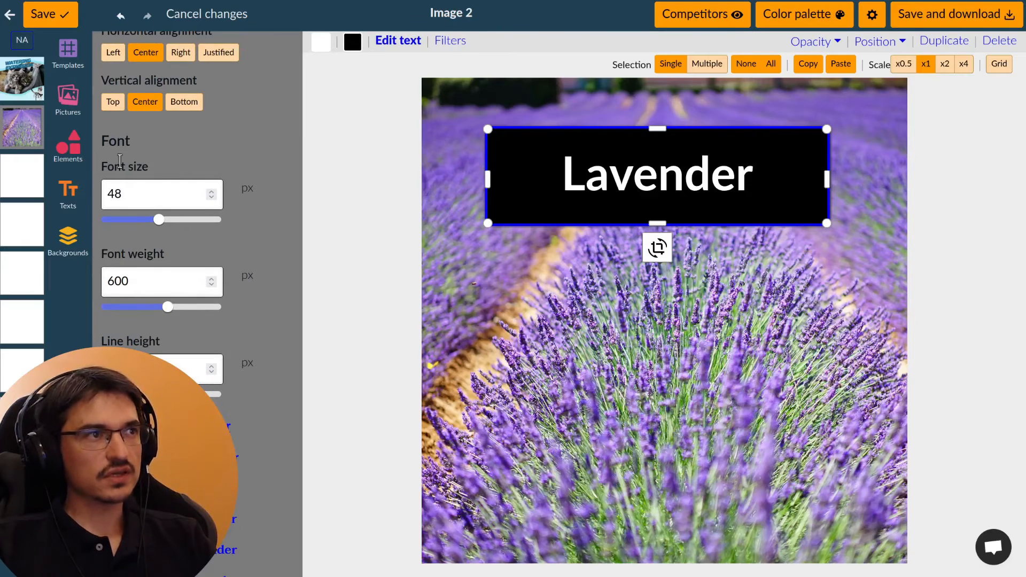
Step: Try a font weight of 1000 on the Lavender title and change its font to Mali
mouse_move(159, 219)
left_mouse_down()
mouse_move(139, 220)
mouse_move(175, 219)
mouse_move(159, 220)
left_mouse_up()
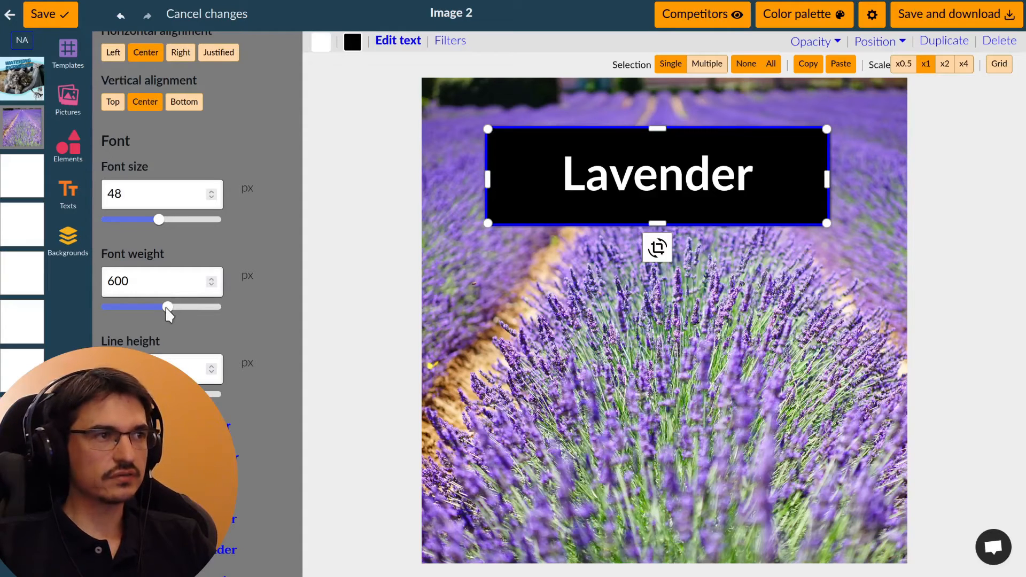
left_click_drag(167, 308, 219, 308)
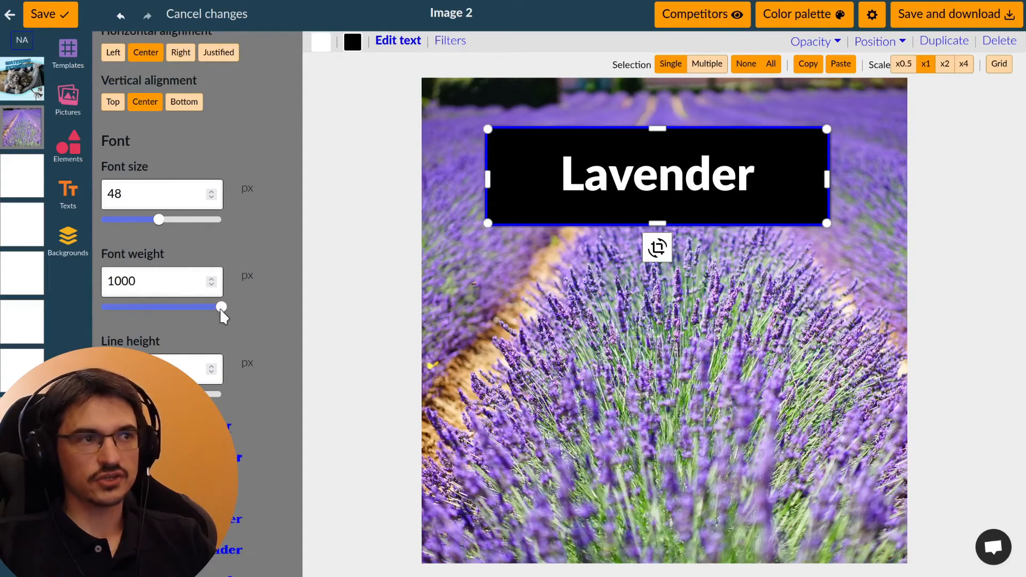
scroll(279, 297, "down", 5)
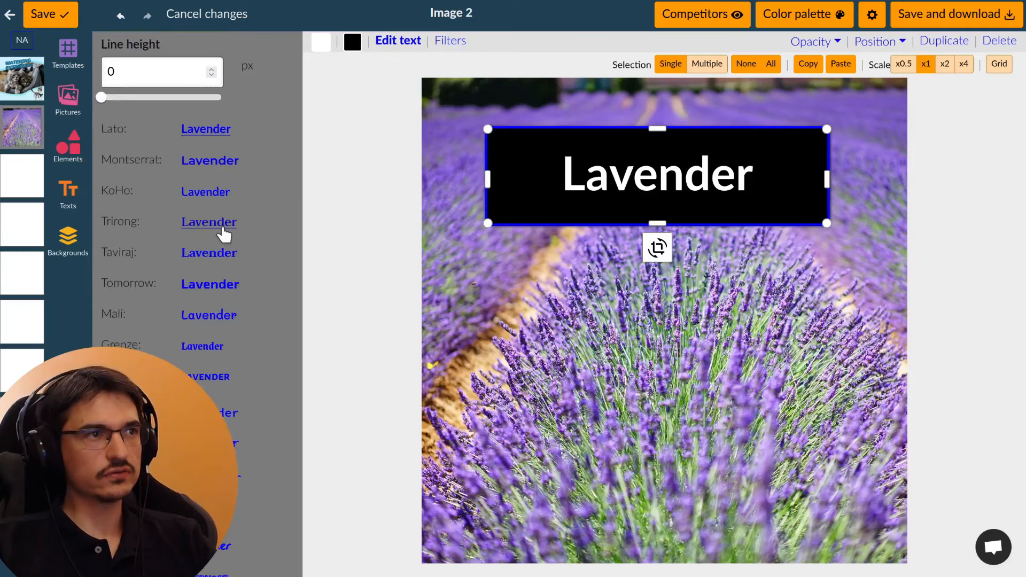
scroll(222, 229, "down", 3)
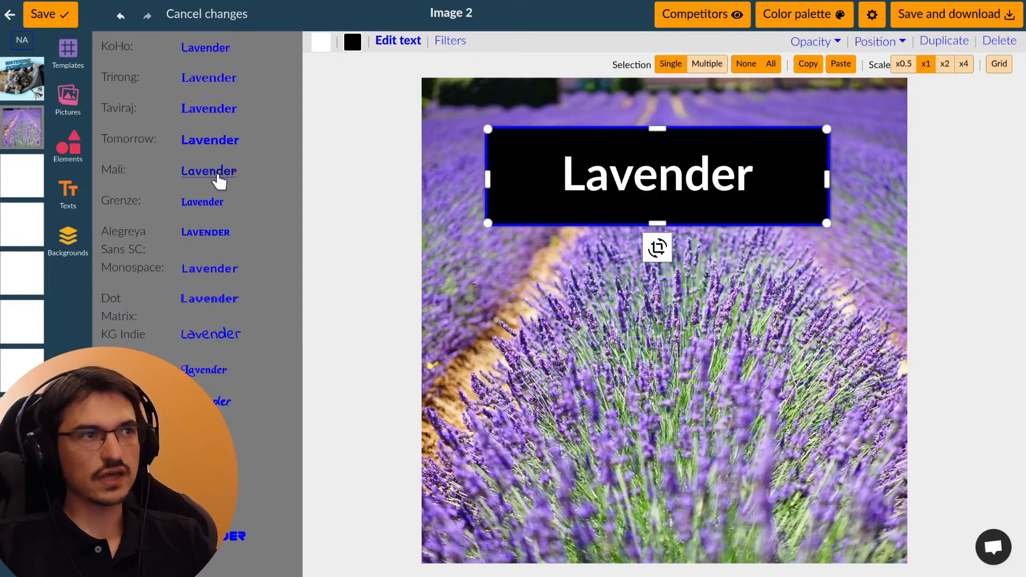
left_click(216, 172)
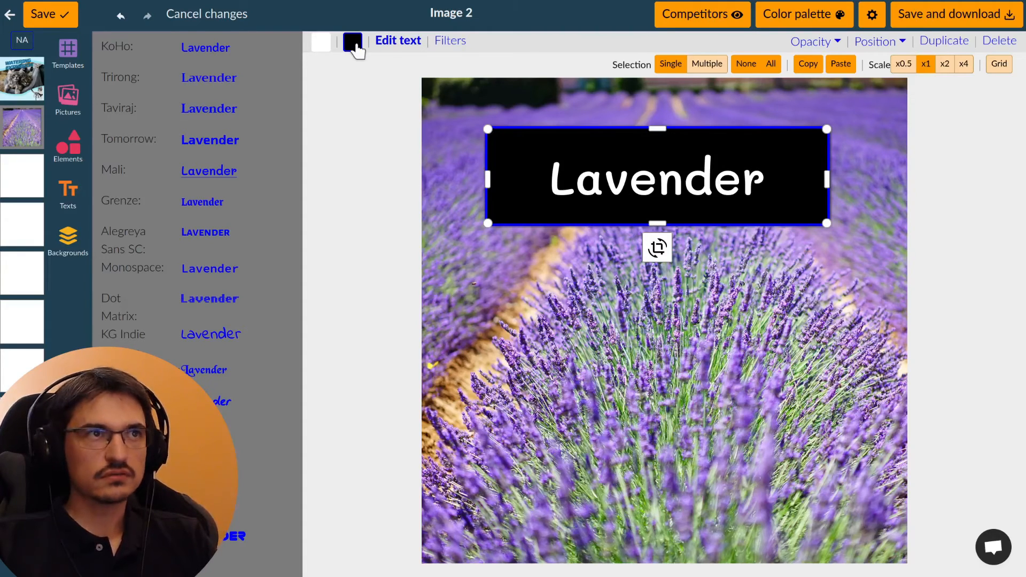
Step: Make the title's black background semi-transparent with an alpha of 0.62 and round its corners with a border radius of 18
left_click(355, 46)
left_click_drag(217, 286, 189, 278)
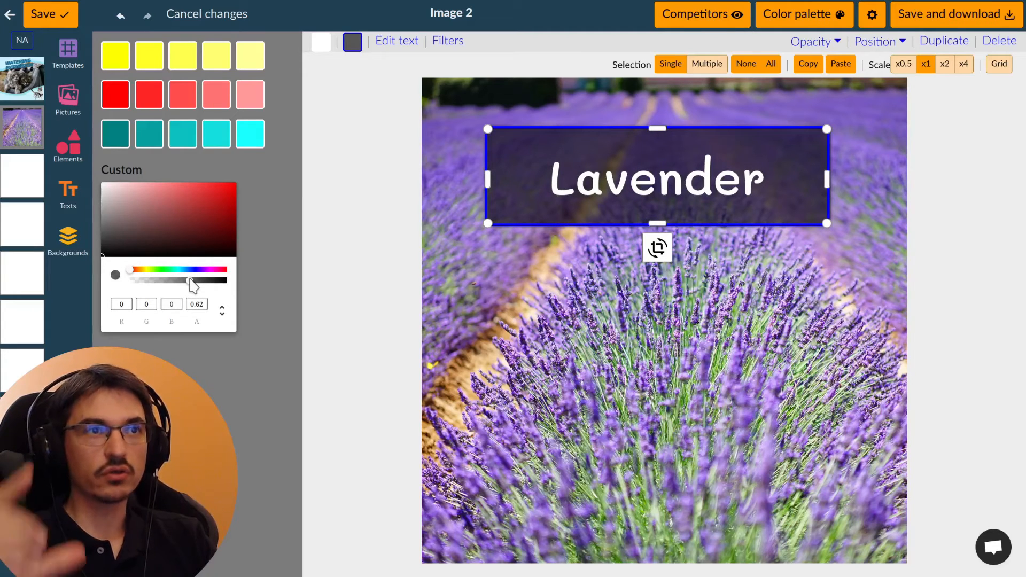
left_click(540, 167)
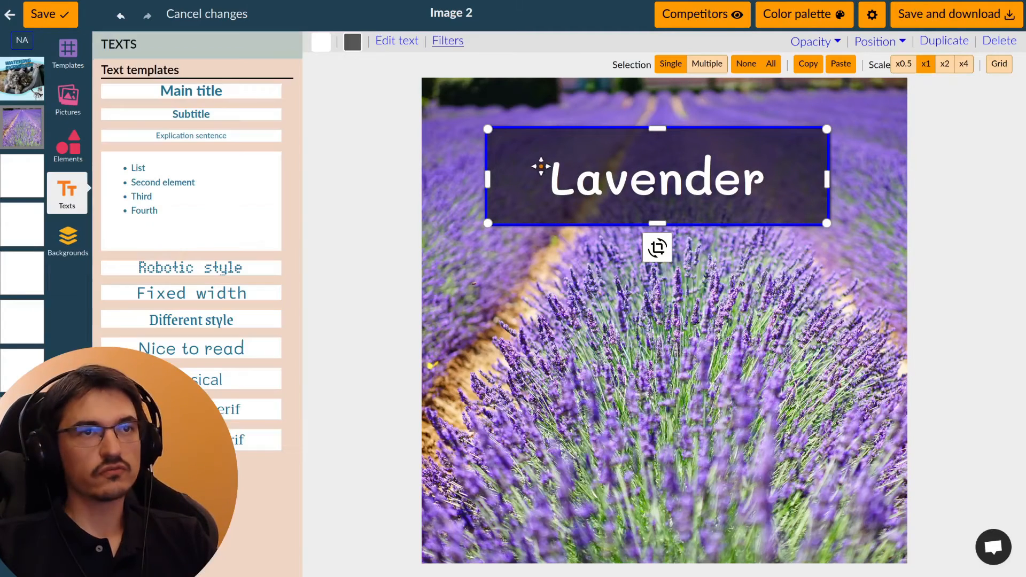
left_click(449, 42)
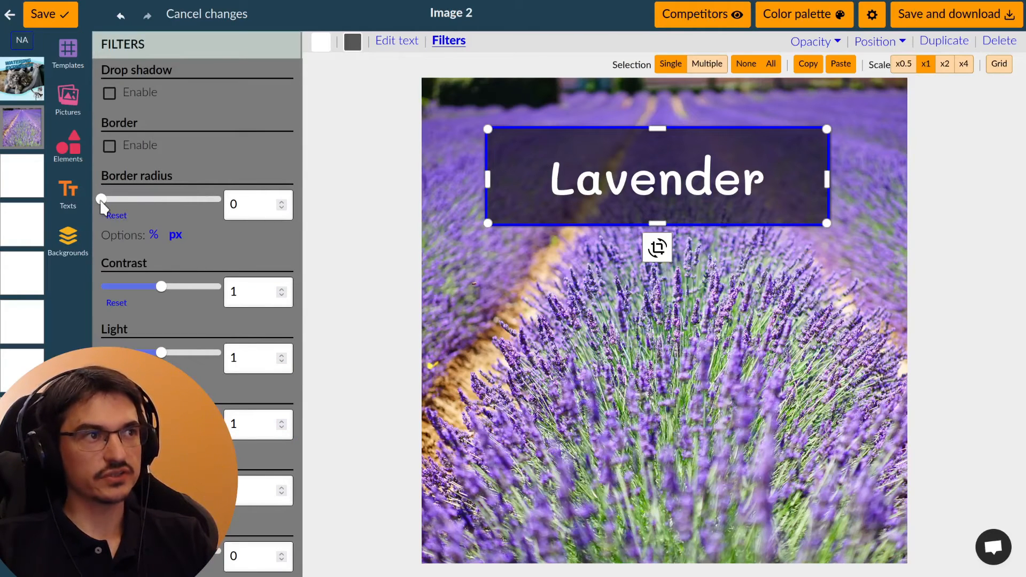
left_click_drag(101, 201, 124, 208)
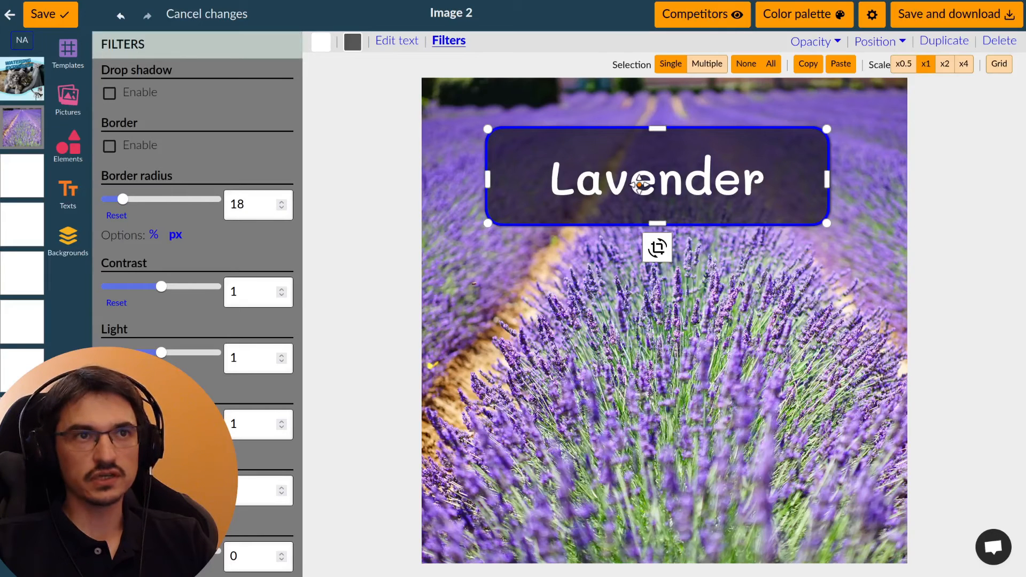
left_click(909, 262)
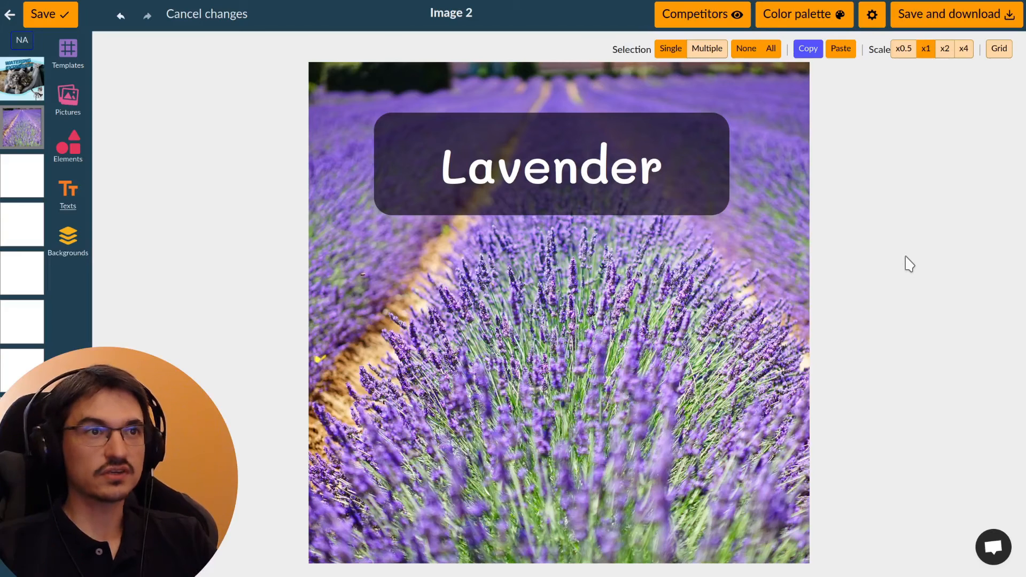
Step: Reposition the Lavender title box near the upper edge of the image and center it horizontally
left_click_drag(536, 172, 598, 200)
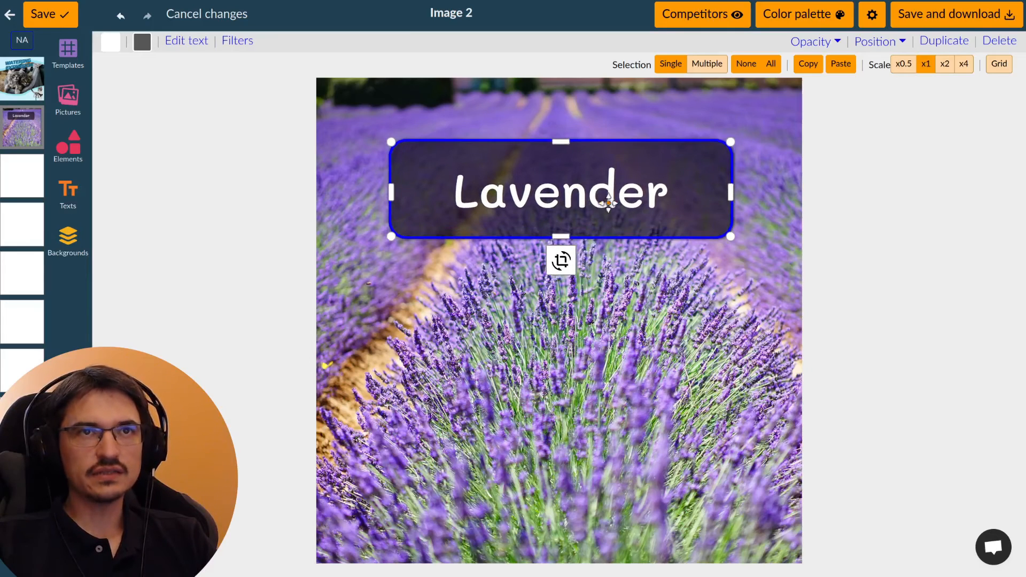
left_click(892, 43)
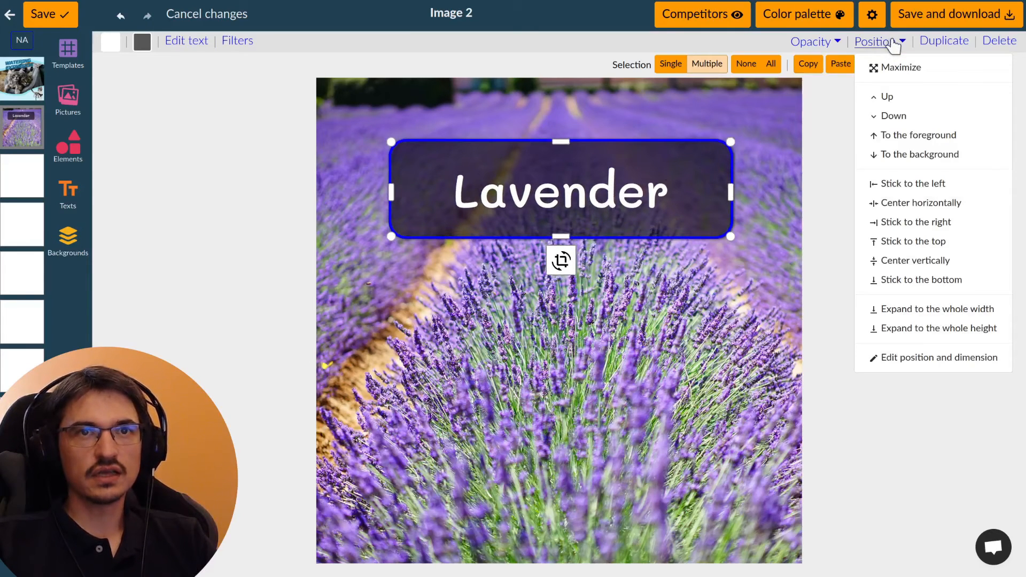
left_click(950, 209)
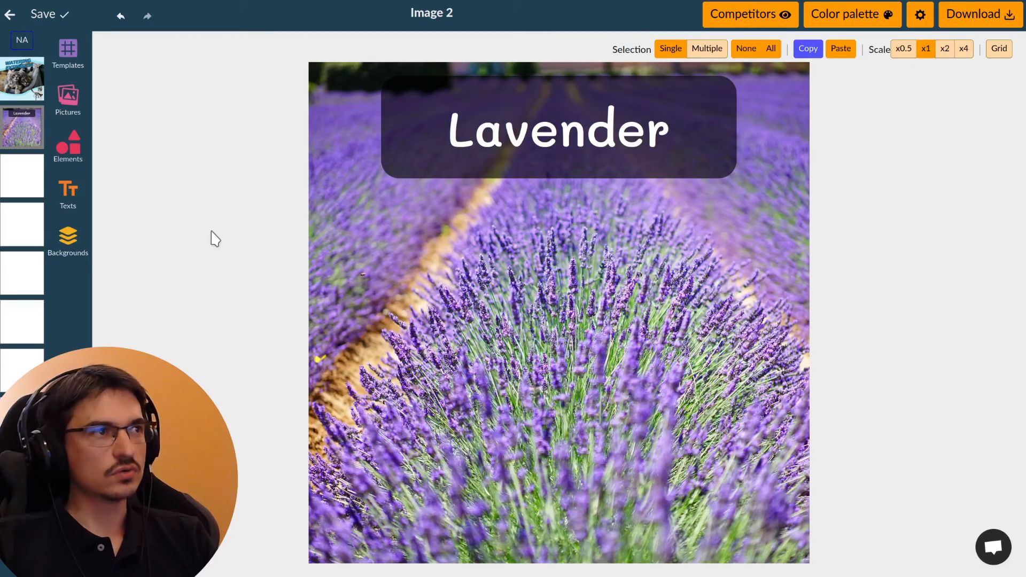
Step: Add a single-headed arrow pointing down from the Lavender title into the field and color it pure red
left_click(70, 161)
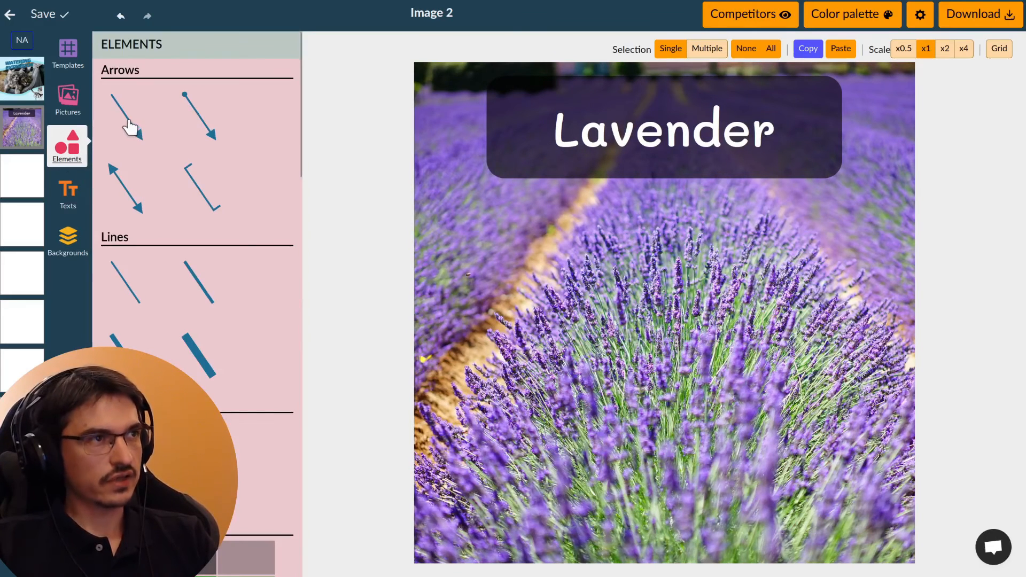
left_click(130, 127)
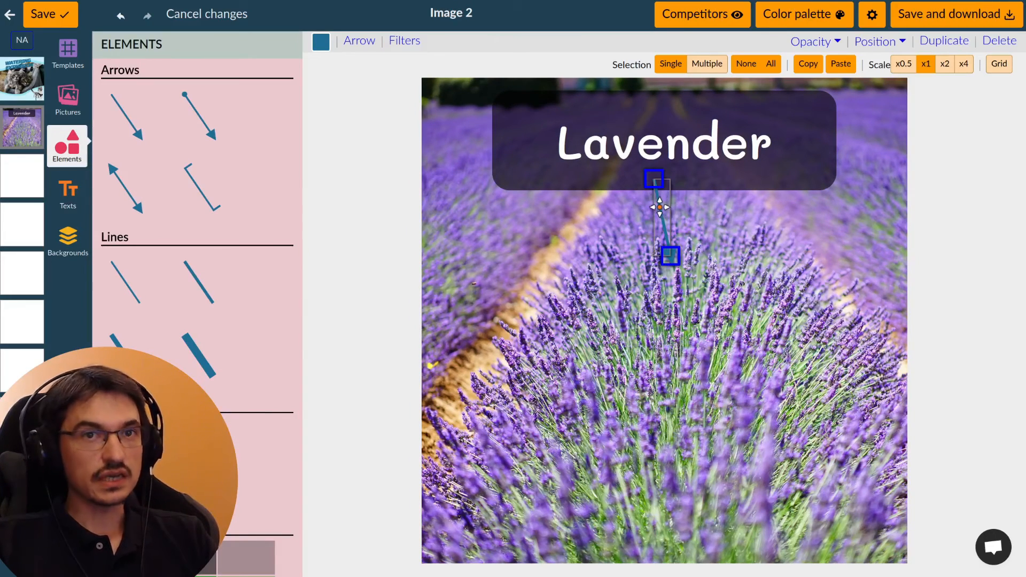
mouse_move(661, 207)
left_mouse_down()
mouse_move(641, 210)
mouse_move(661, 213)
left_mouse_up()
left_click(322, 47)
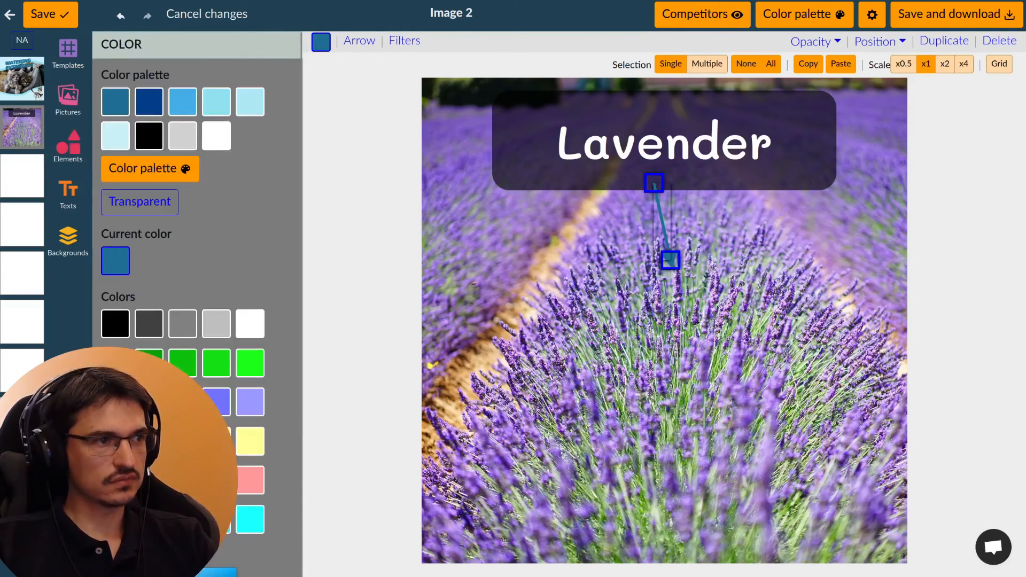
left_click(115, 481)
scroll(198, 299, "down", 3)
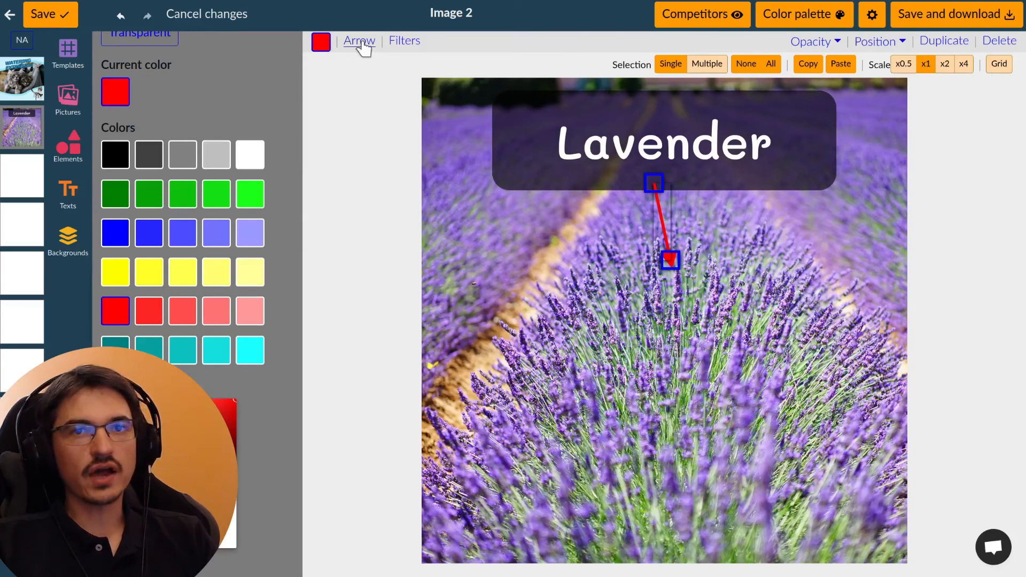
Step: Thicken the red arrow's line considerably and enable a drop shadow on it
left_click(360, 41)
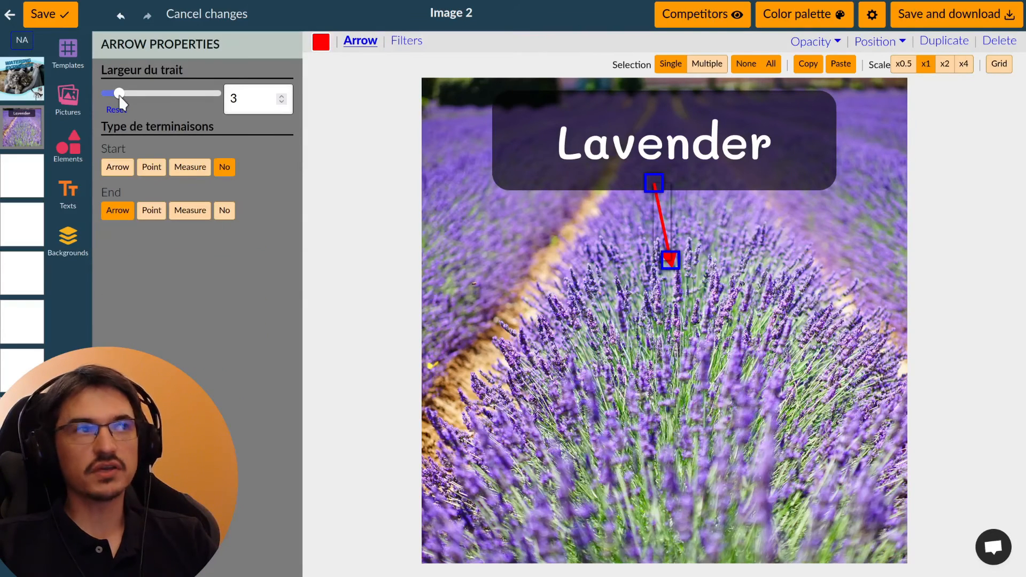
left_click_drag(123, 95, 184, 97)
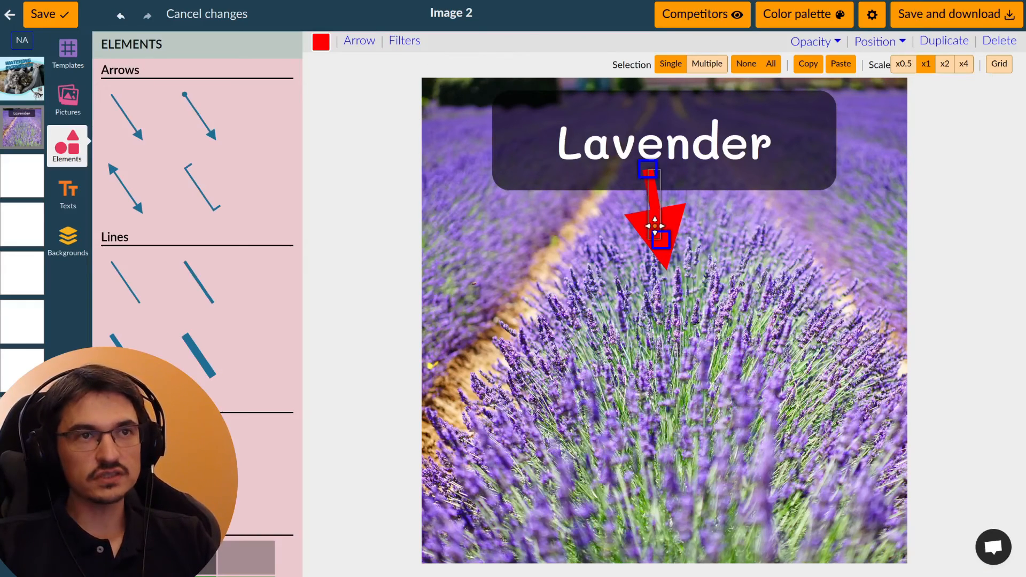
left_click(407, 43)
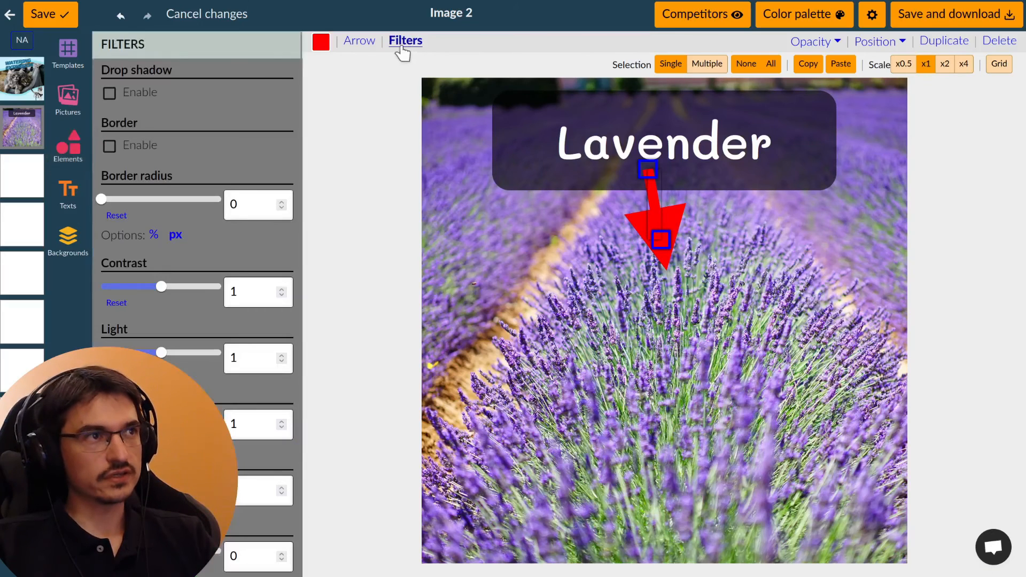
left_click(109, 93)
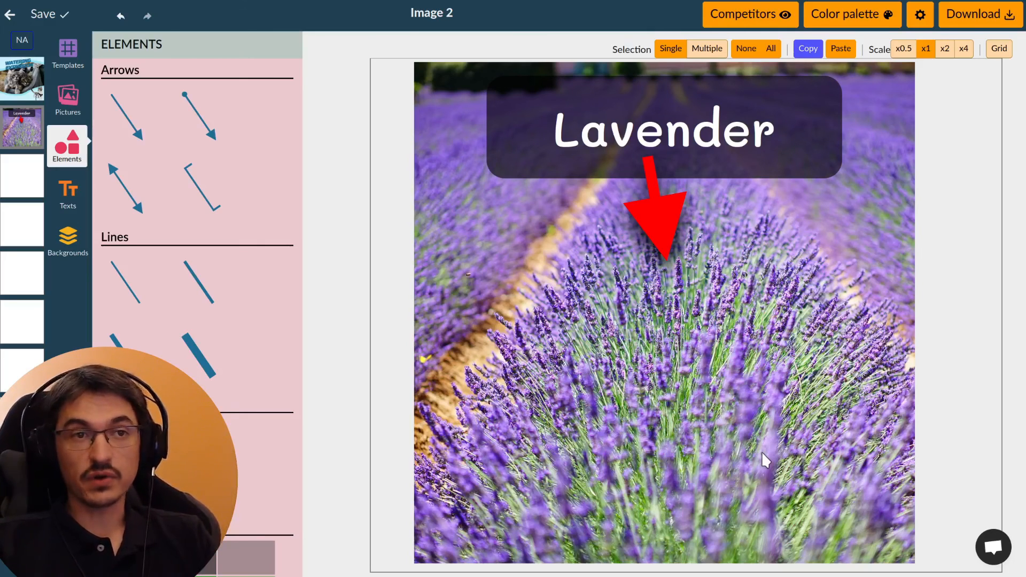
Step: Download the finished listing image
left_click(986, 22)
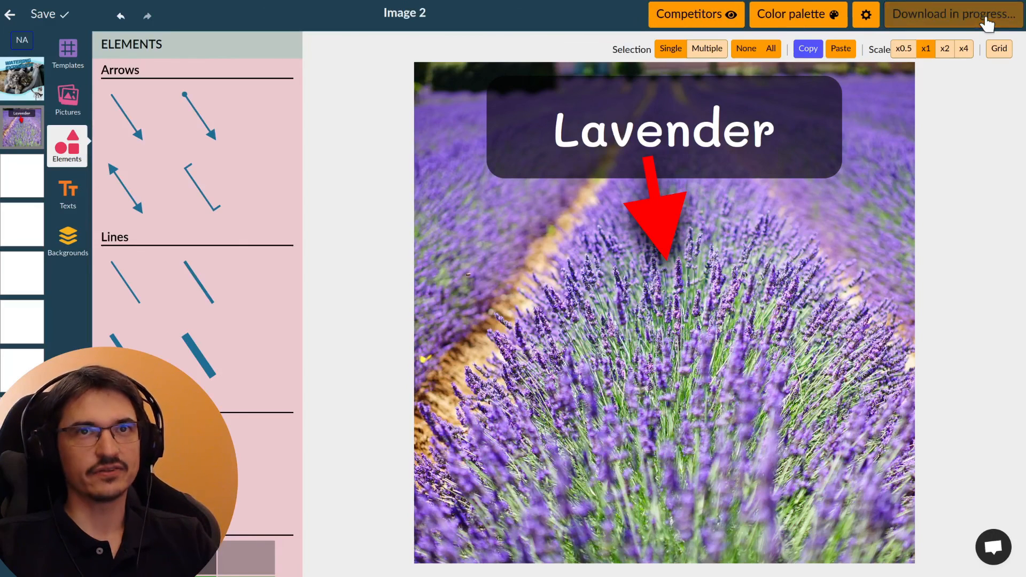